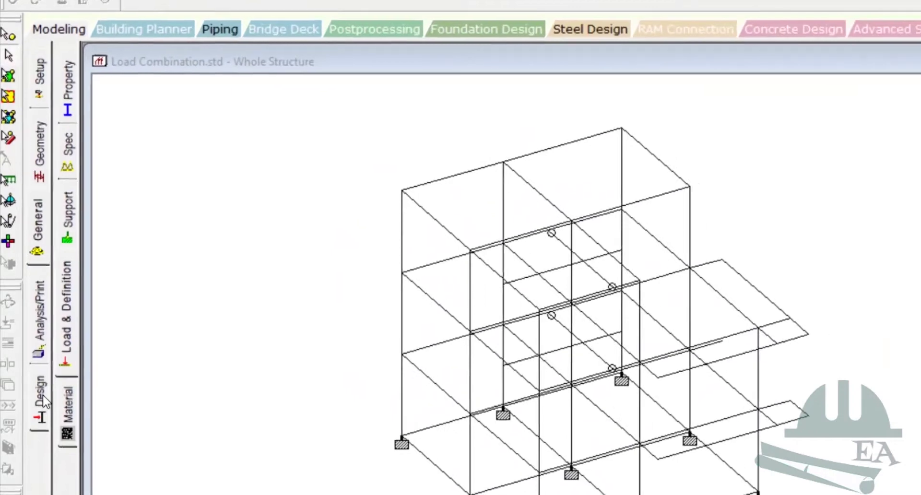
Step: Open the concrete design settings for the whole structure and set the current design code to IS456
click(43, 398)
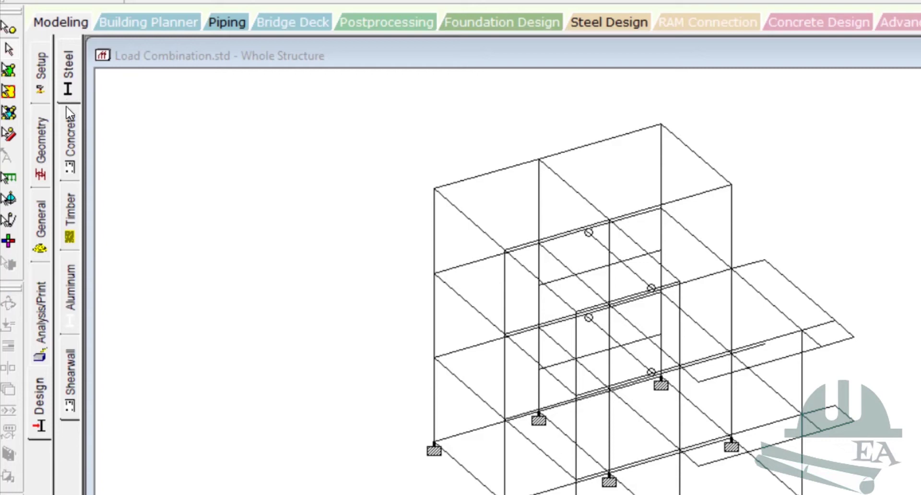
click(74, 152)
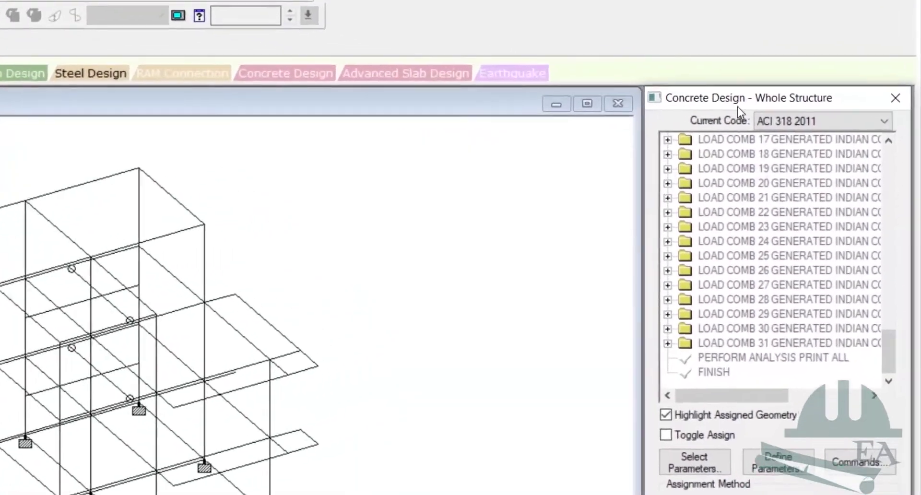
click(839, 142)
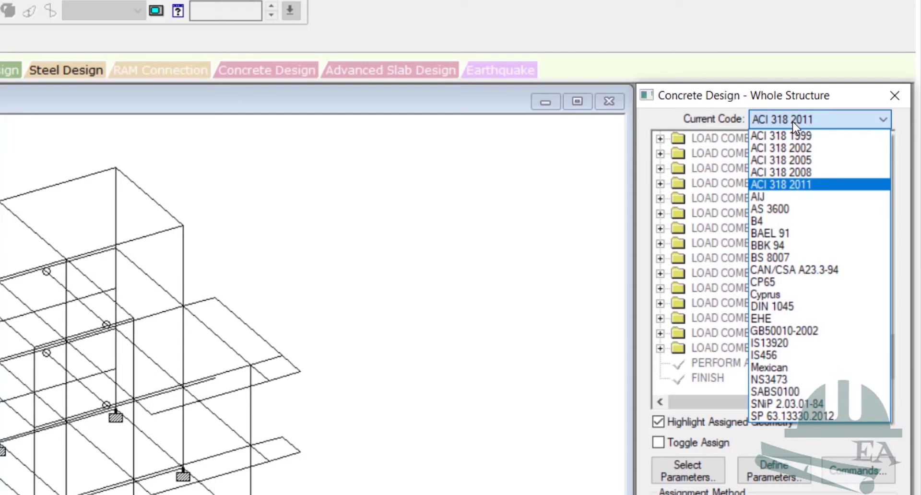
click(776, 356)
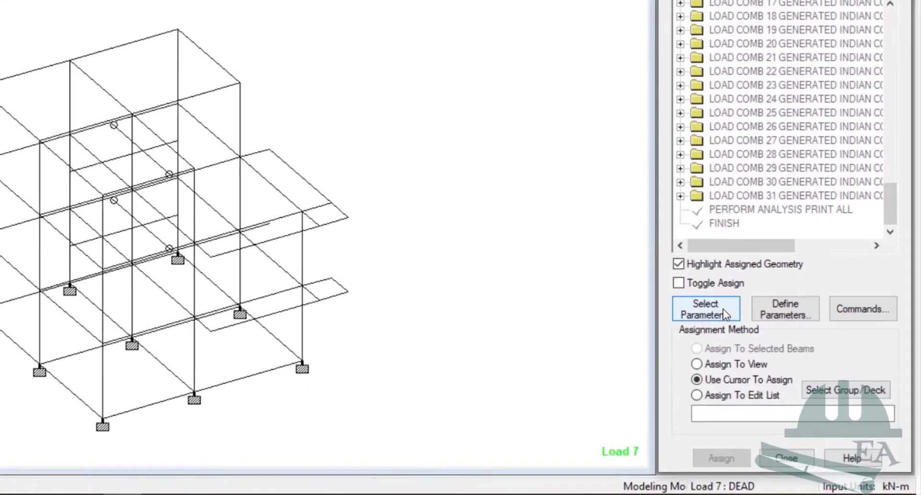
Step: Clear the selected design parameters, restore the full parameter list as selected, and accept the parameter selection
click(783, 368)
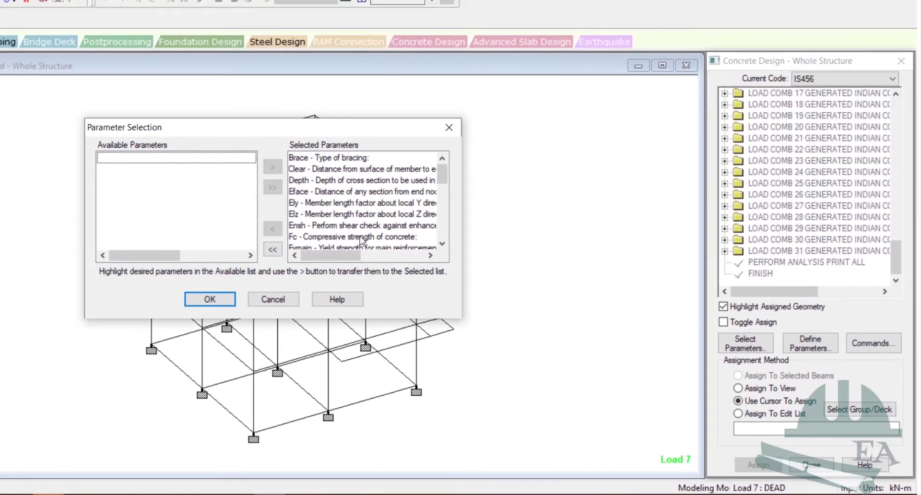
click(272, 249)
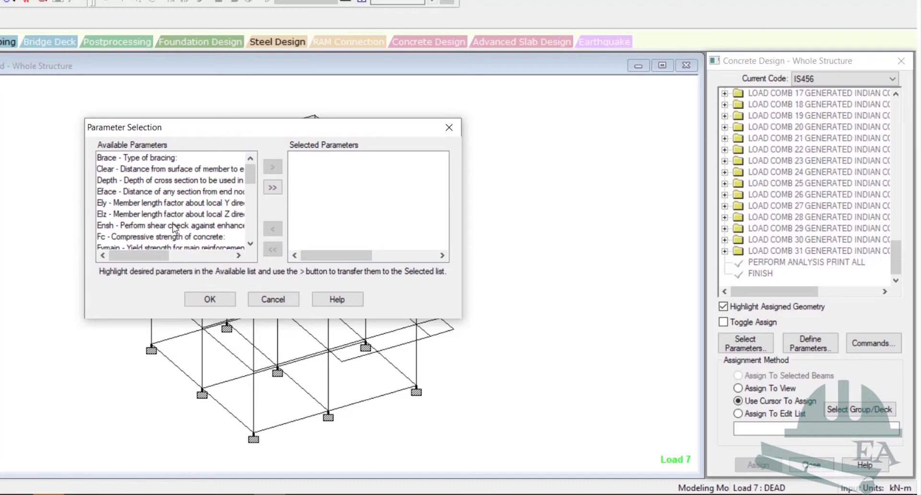
click(272, 188)
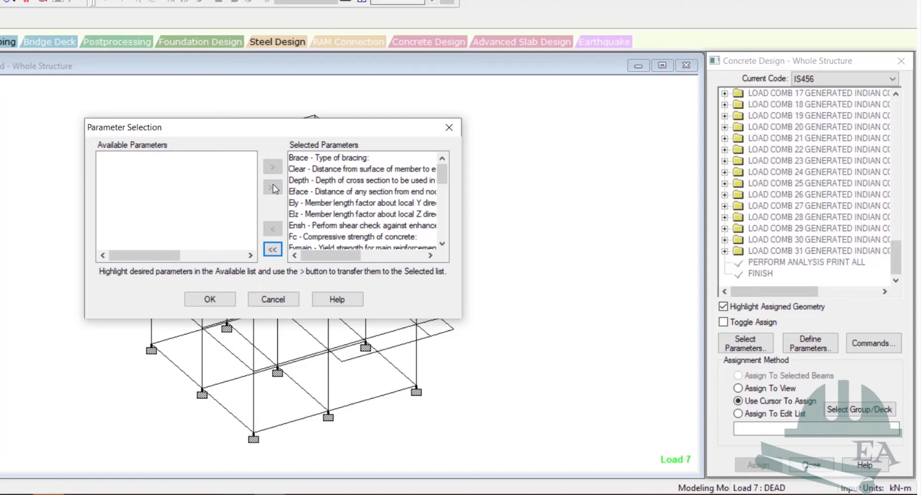
click(309, 168)
click(309, 162)
click(309, 169)
click(306, 182)
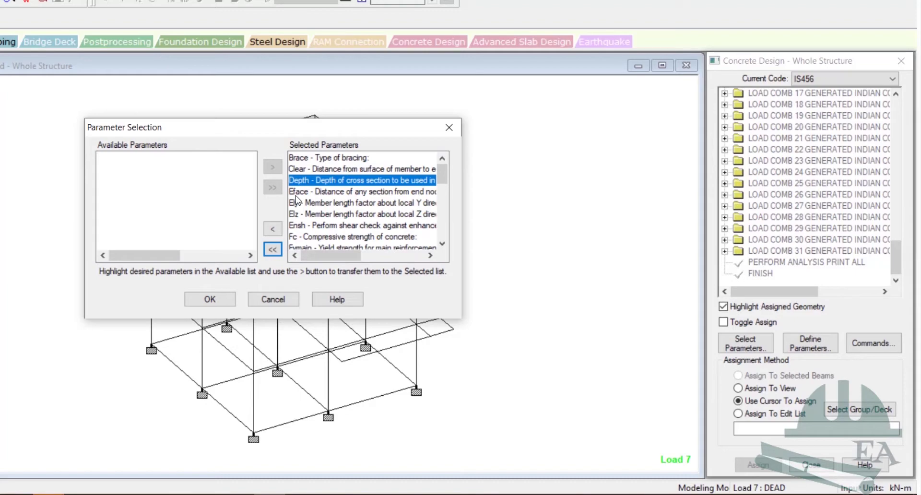
click(210, 299)
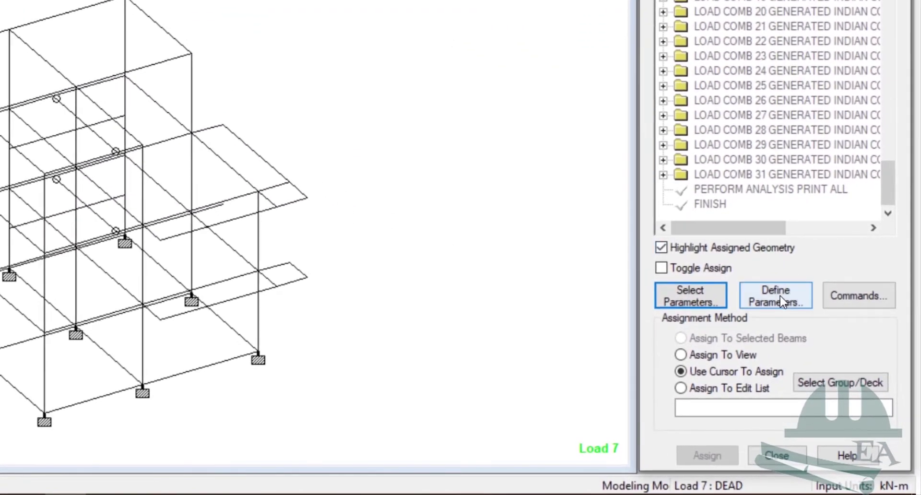
Step: Add a CLEAR design parameter of 0.025 m and find its entry in the concrete design command tree
click(780, 296)
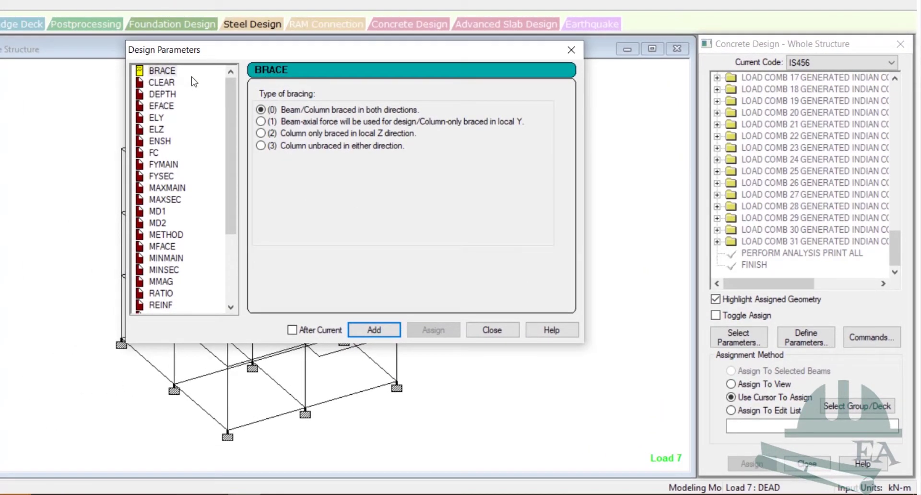
click(162, 82)
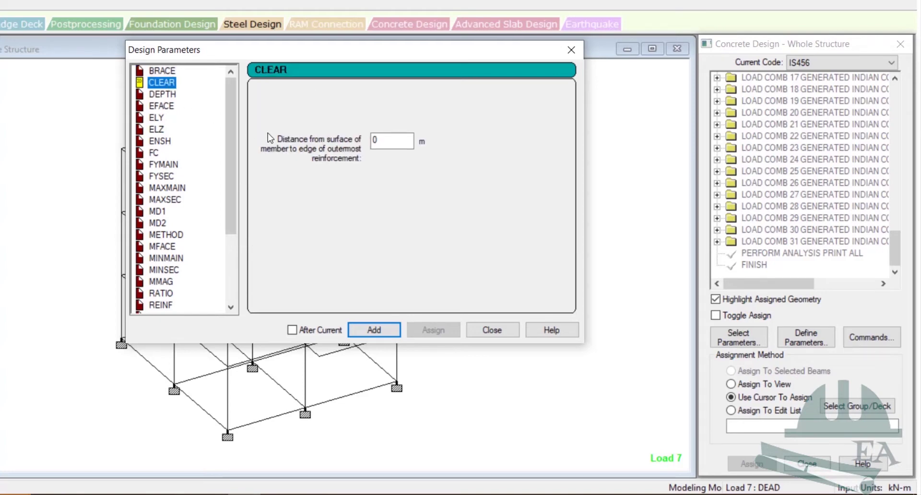
double_click(391, 141)
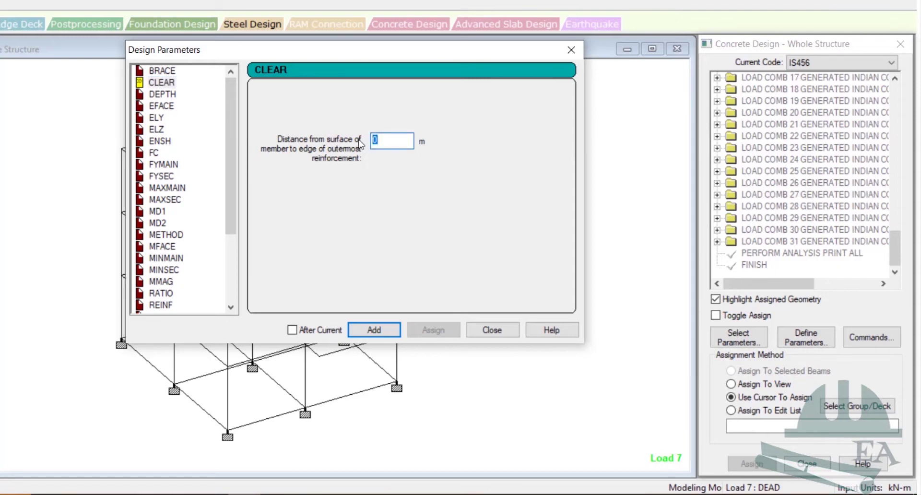
text(0.025)
click(385, 331)
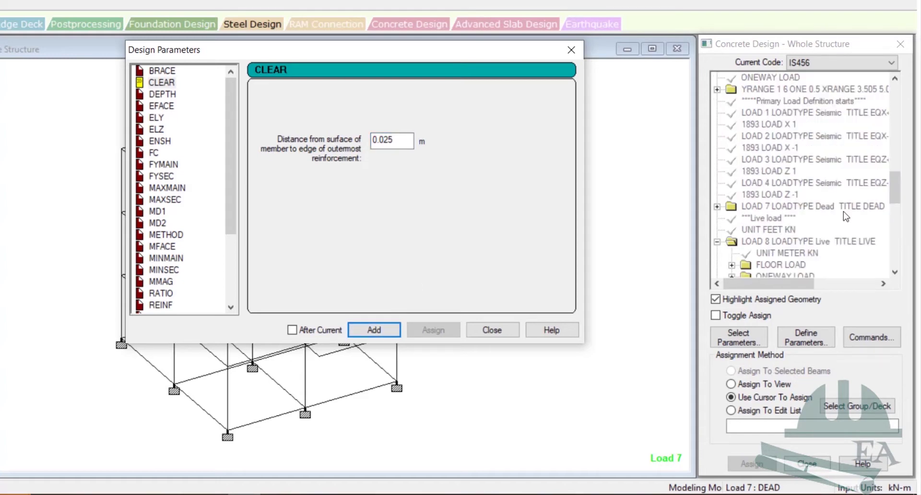
click(896, 191)
click(492, 330)
drag(900, 202, 896, 281)
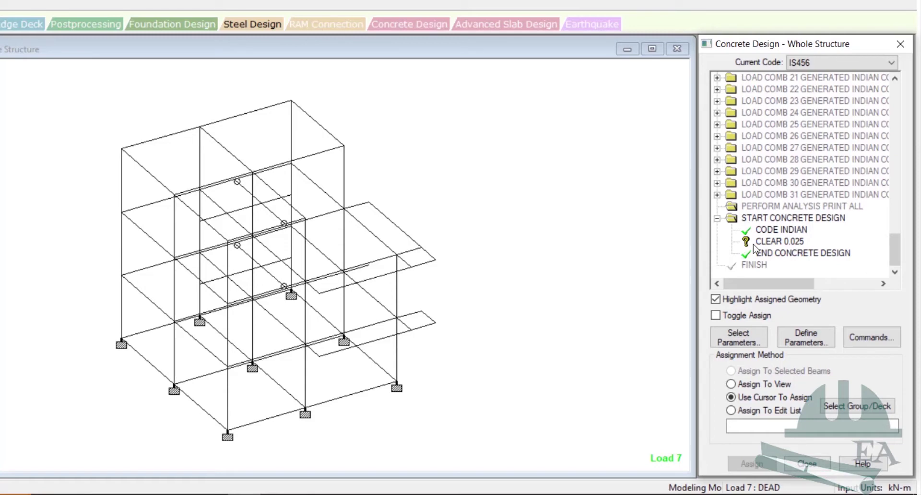
Step: Reopen the design parameter definitions and enter 0.04 m as the CLEAR distance to the outermost reinforcement
click(799, 339)
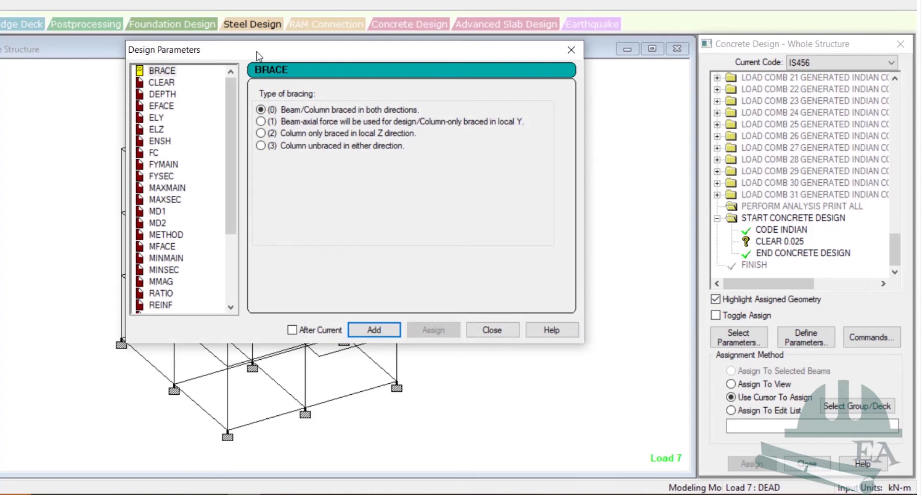
drag(256, 39, 157, 38)
click(63, 73)
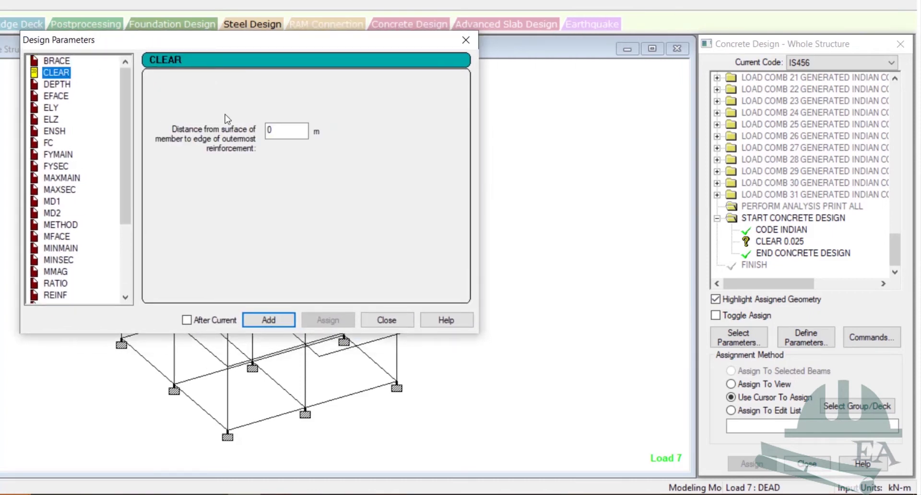
double_click(289, 135)
text(0.04)
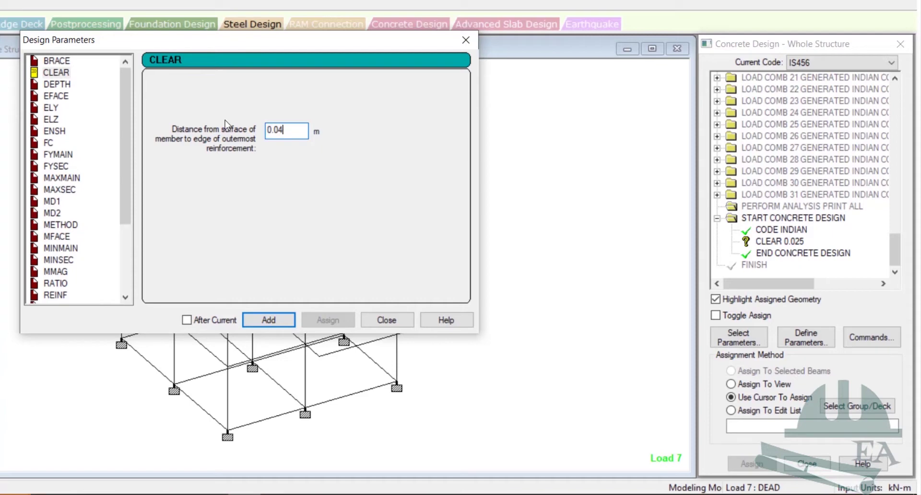
Step: Add the FC parameter with a concrete compressive strength of 20000 kN/m2
click(57, 84)
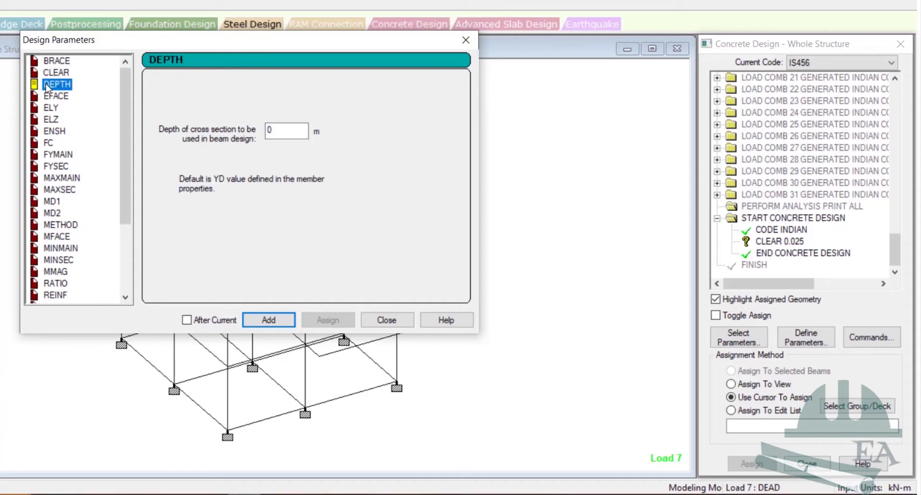
click(53, 109)
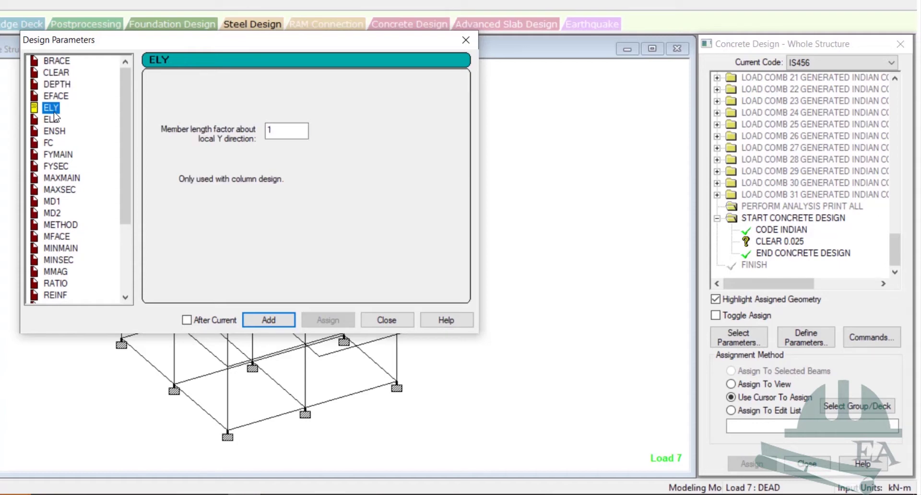
click(49, 143)
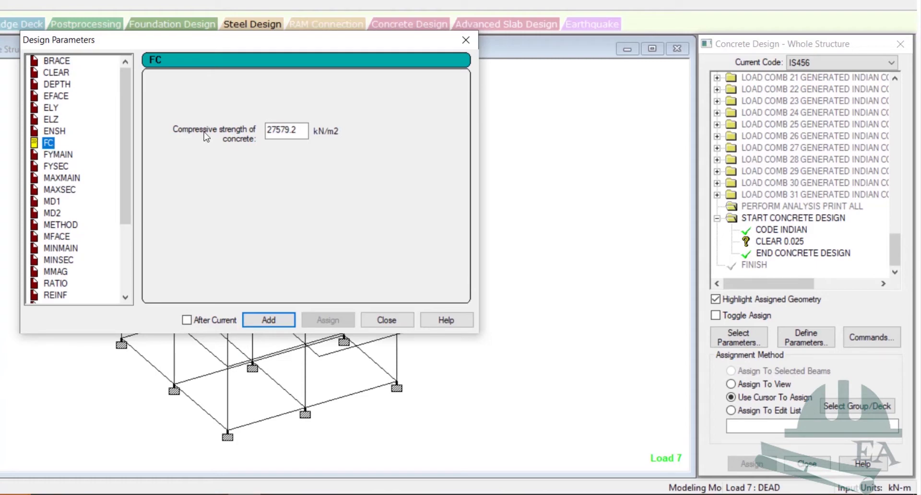
drag(308, 131, 191, 128)
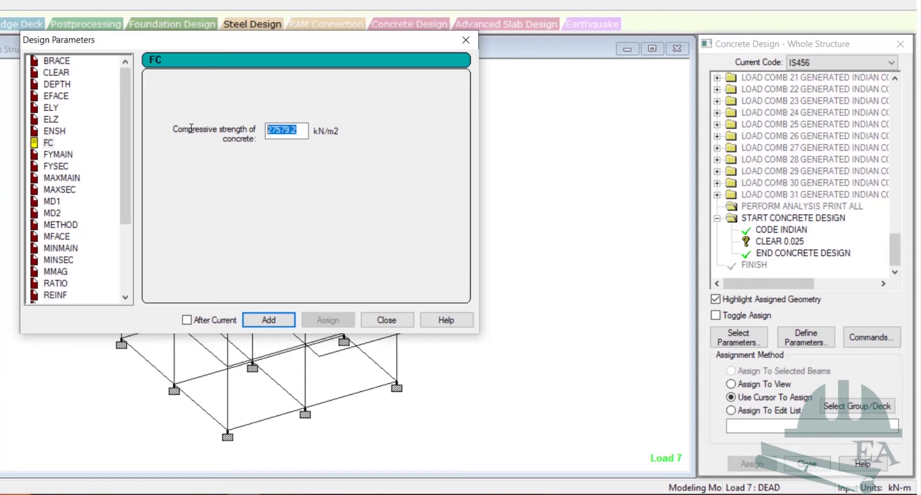
text(20)
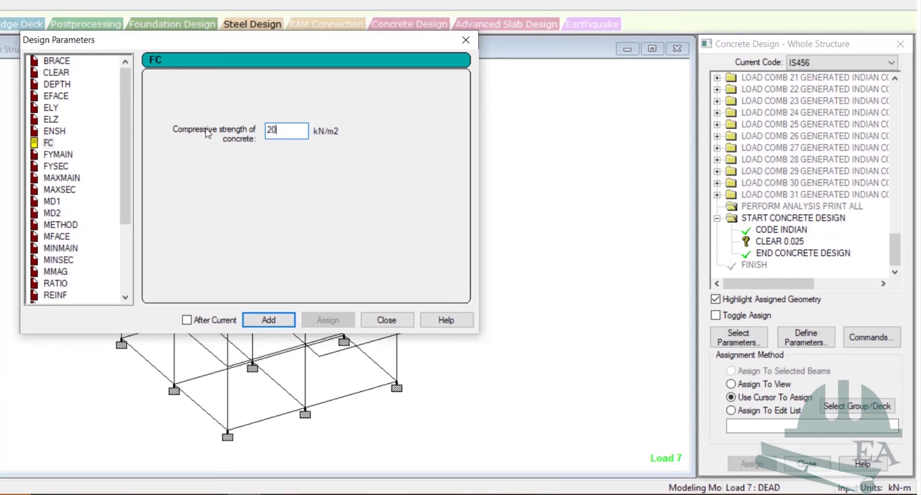
text(000)
click(268, 330)
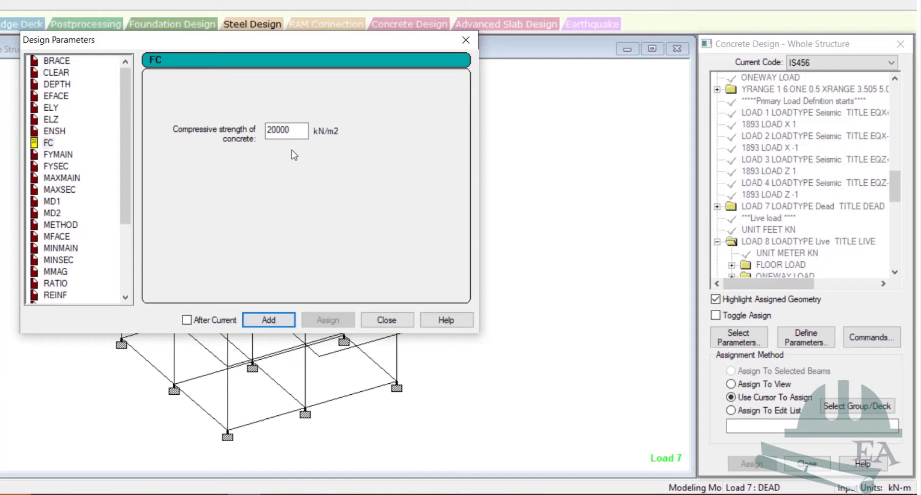
Step: Add the FYMAIN parameter with a main reinforcement yield strength of 500000 kN/m2
click(59, 154)
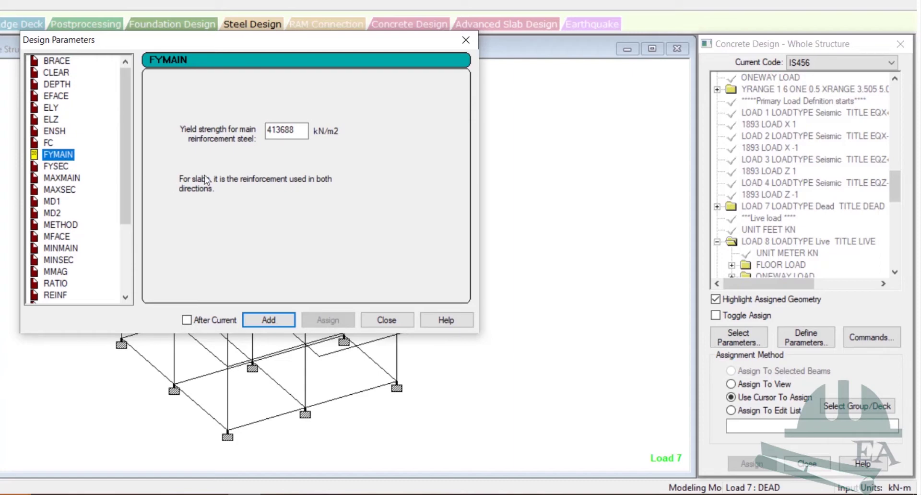
click(299, 132)
key(shift+Home)
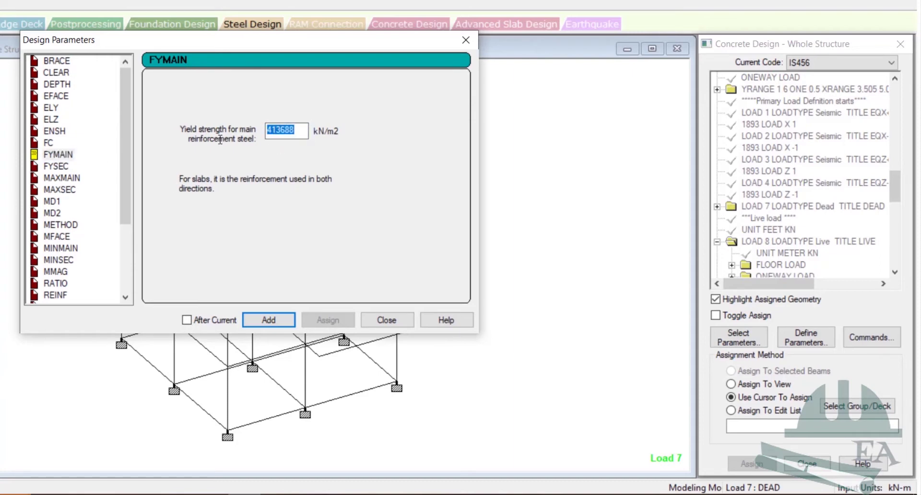
text(500)
text(000)
click(281, 327)
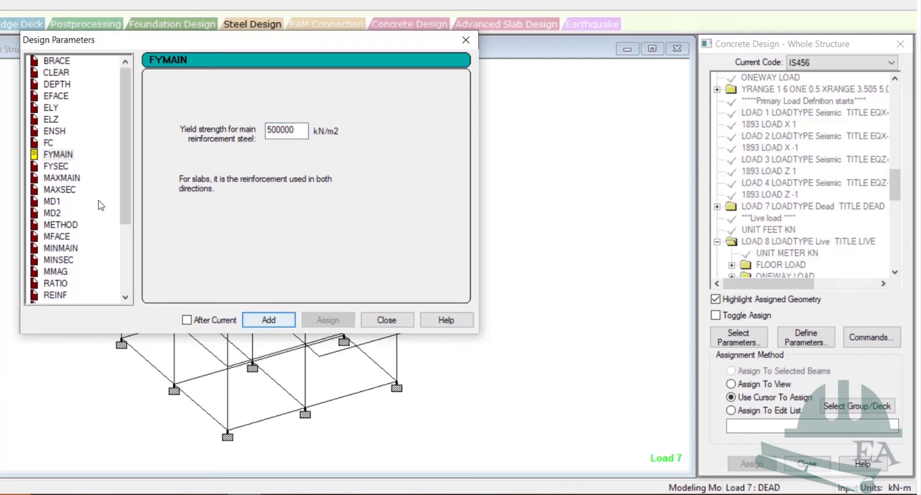
Step: Set the FYSEC yield strength of shear reinforcement to 500000 kN/m2
click(56, 166)
double_click(304, 128)
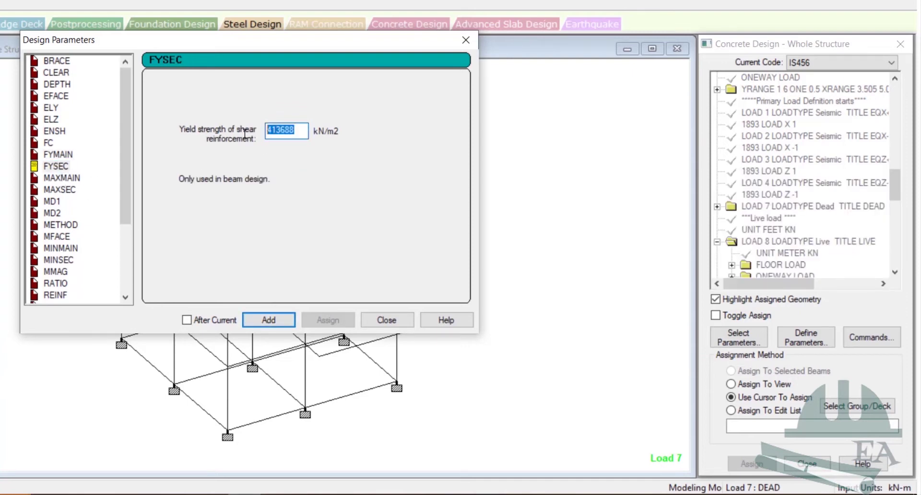
text(5000)
key(BackSpace)
text(000)
Step: Set the MAXMAIN maximum main reinforcement size to 25 mm and open the MAXSEC secondary reinforcement options
click(64, 181)
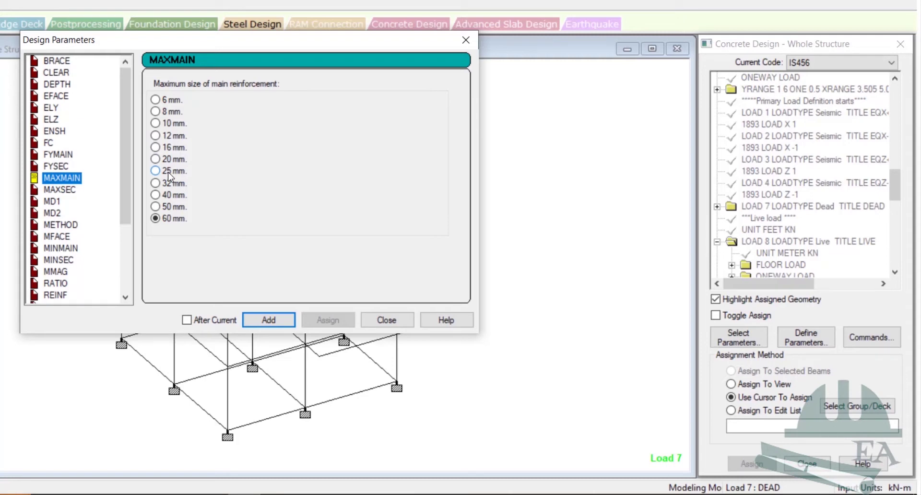
click(155, 171)
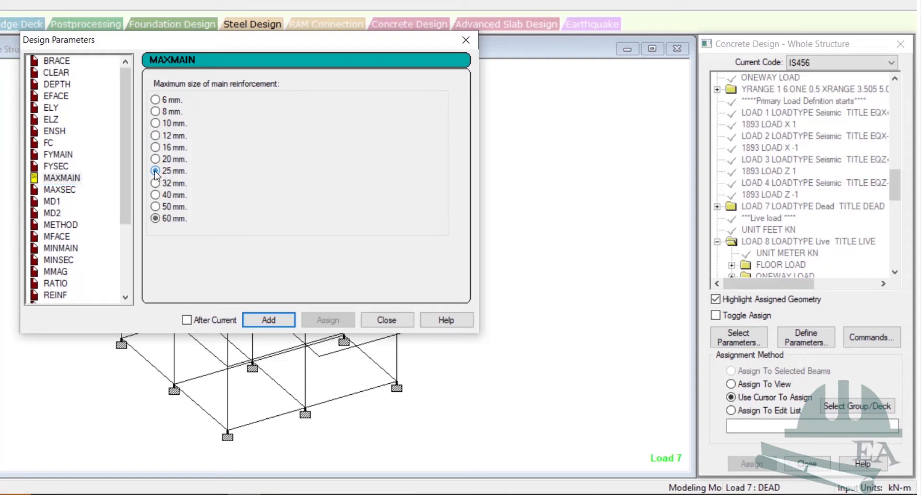
click(70, 193)
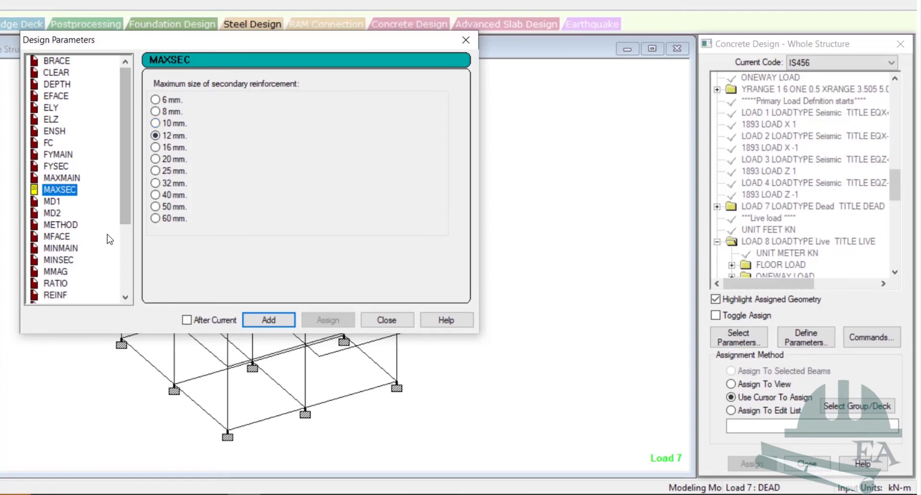
Step: Add the RATIO parameter with a maximum longitudinal reinforcement of 4 %
drag(120, 216, 119, 249)
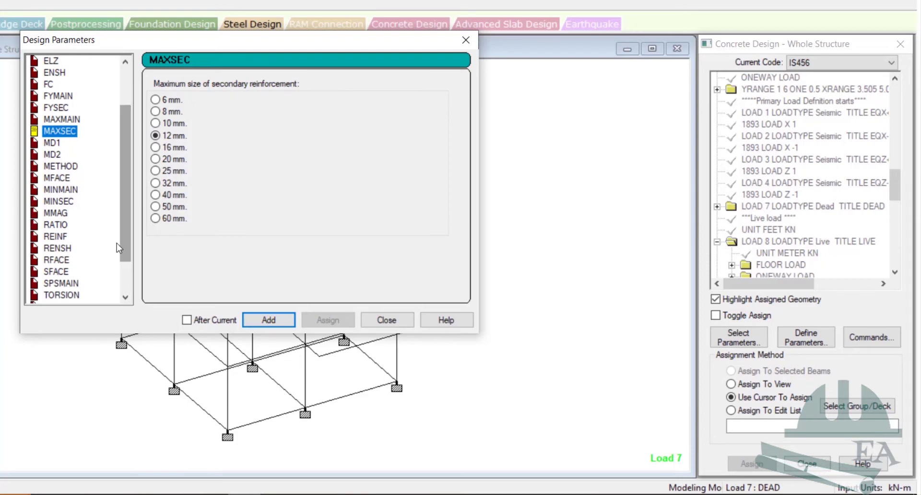
click(56, 225)
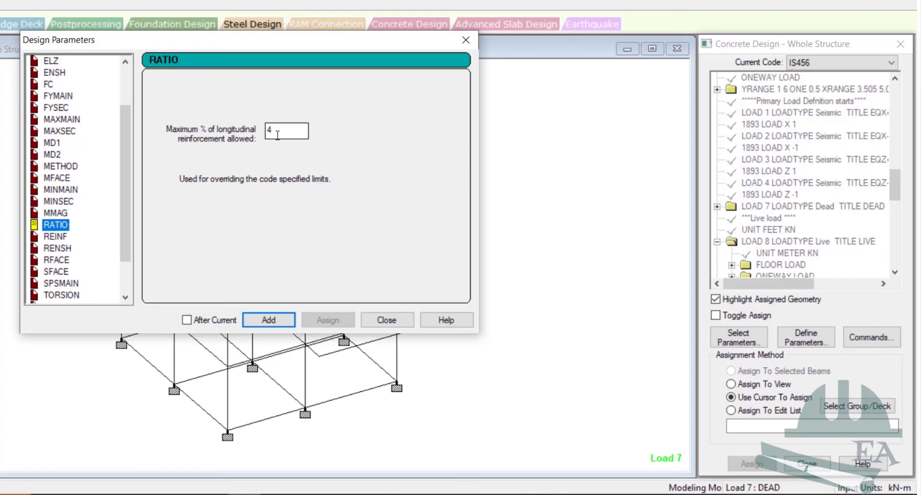
click(270, 320)
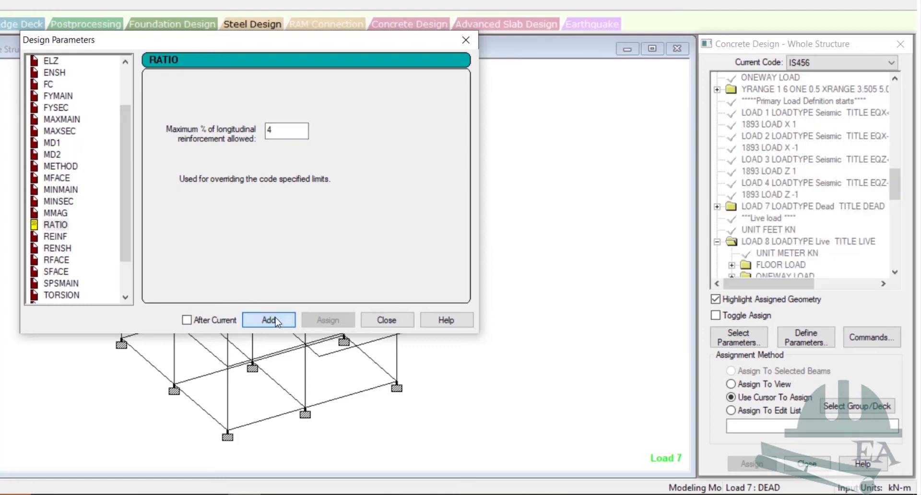
drag(122, 236, 122, 267)
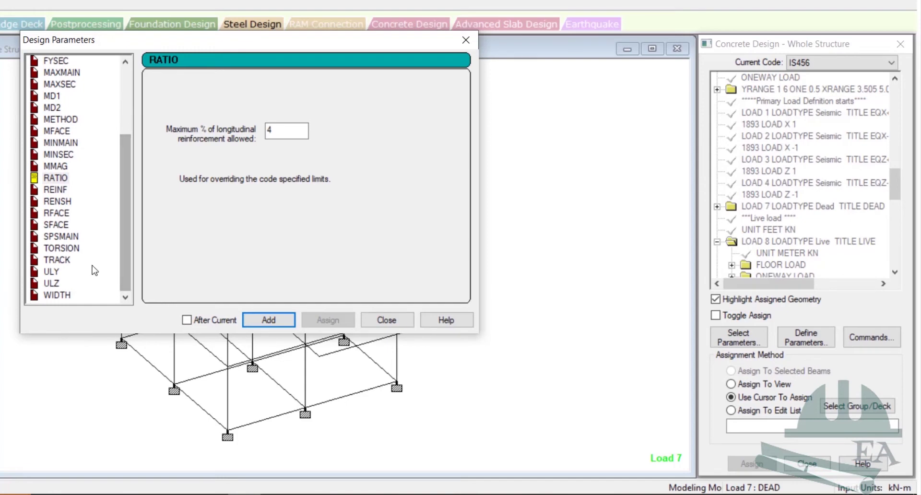
scroll(81, 220, up, 3)
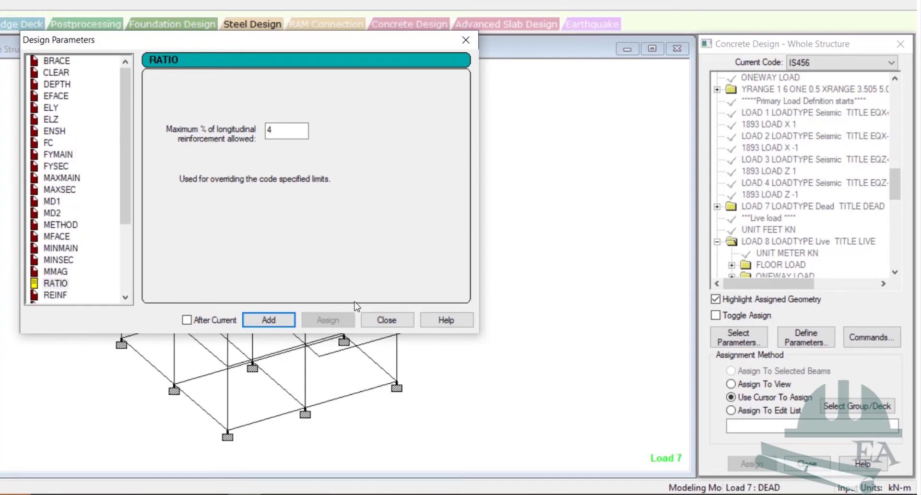
Step: Close the design parameter definitions and go to the concrete design commands in the tree
click(388, 320)
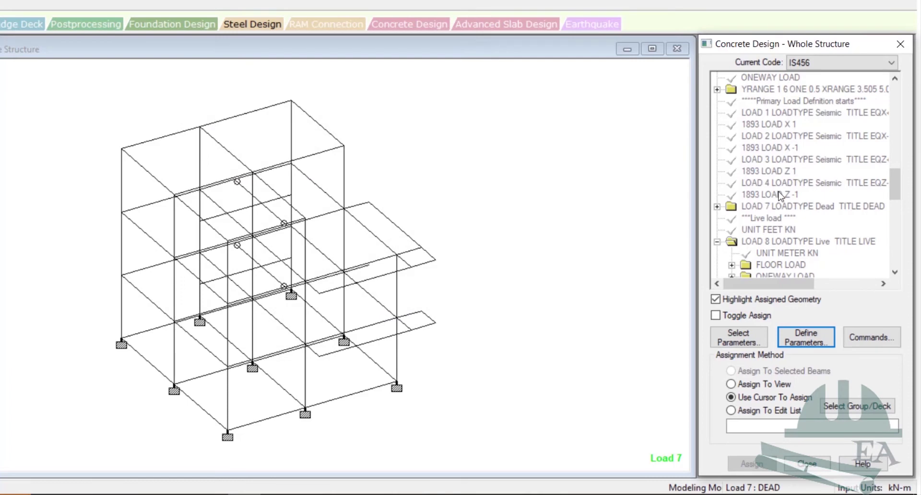
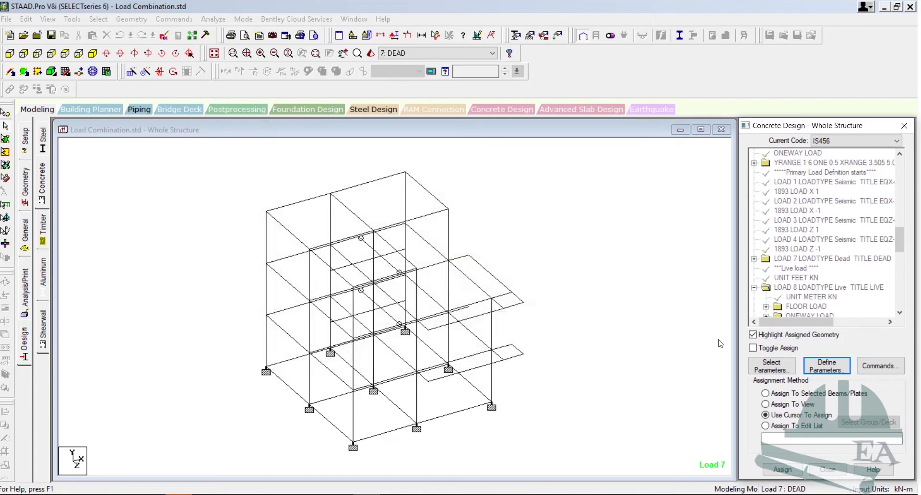
scroll(891, 251, down, 15)
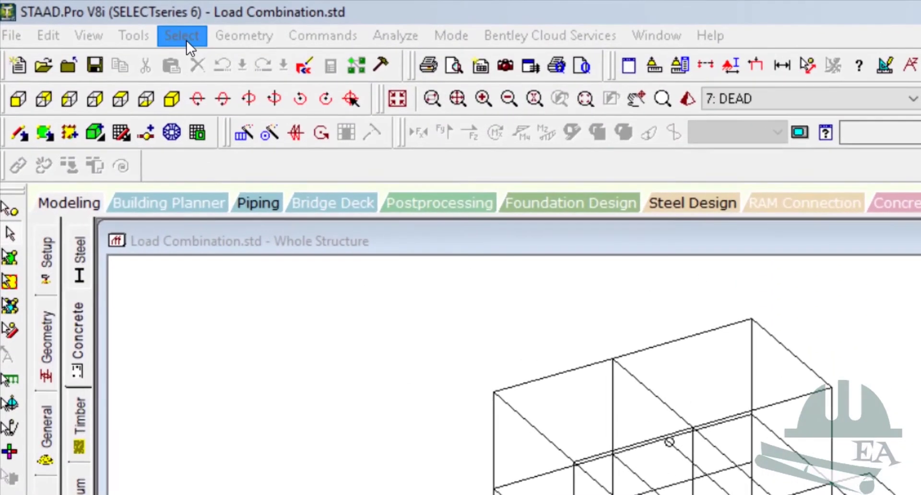
Step: Try to select all beams parallel to X and Z plus the remaining overhang edge beams before choosing the CLEAR 0.025 parameter
click(99, 20)
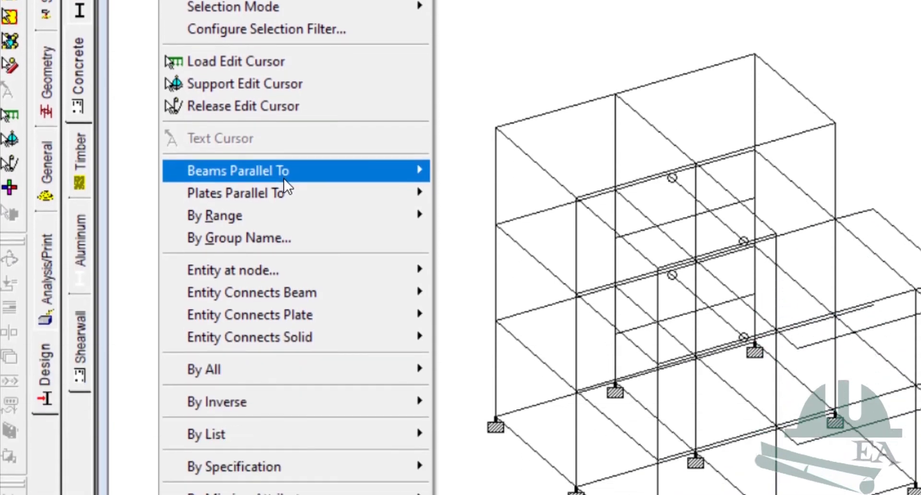
mouse_move(285, 445)
click(457, 126)
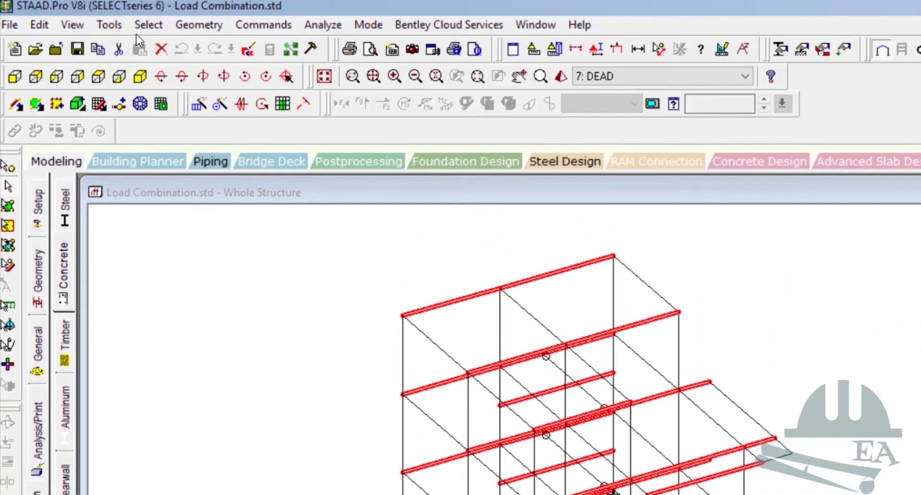
click(144, 26)
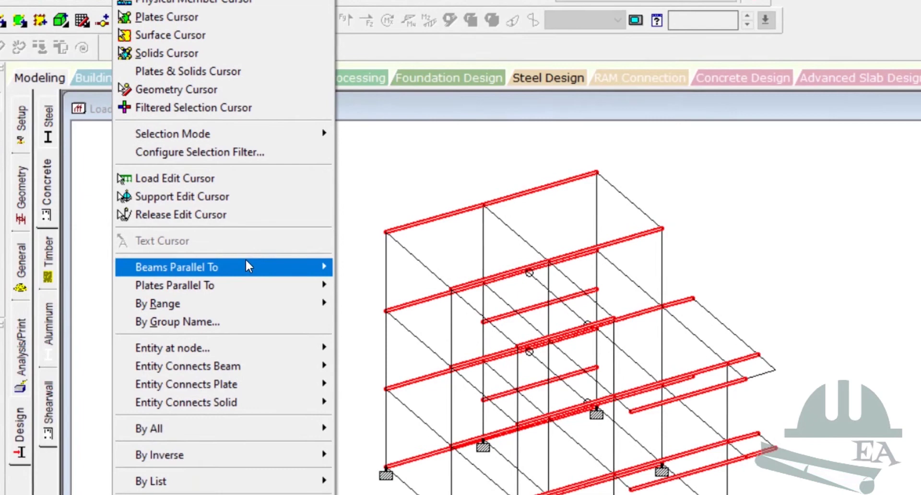
mouse_move(258, 331)
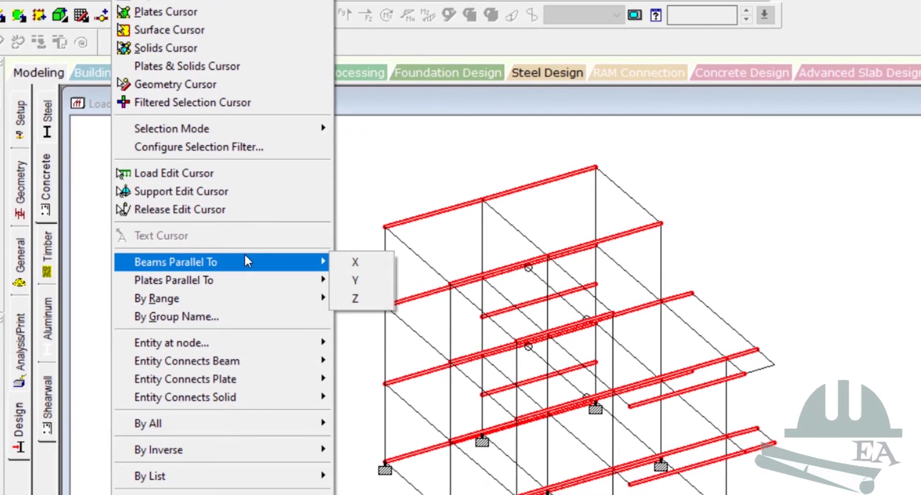
click(366, 303)
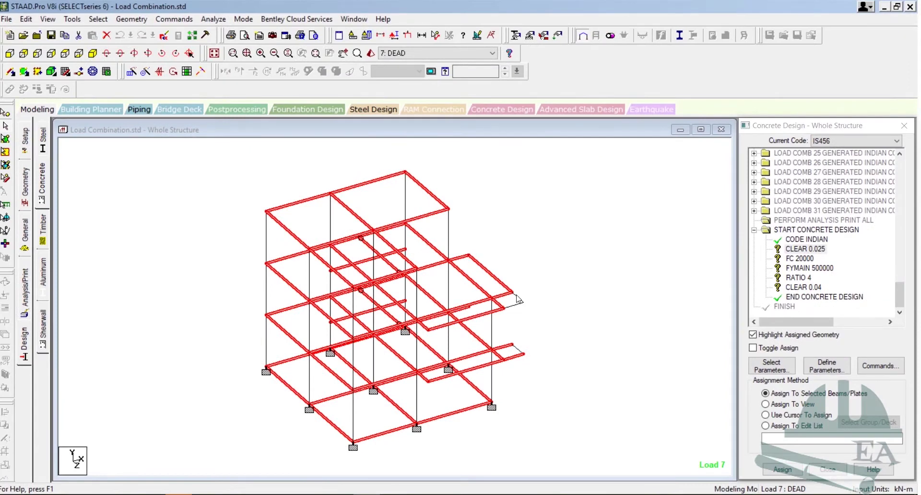
click(255, 263)
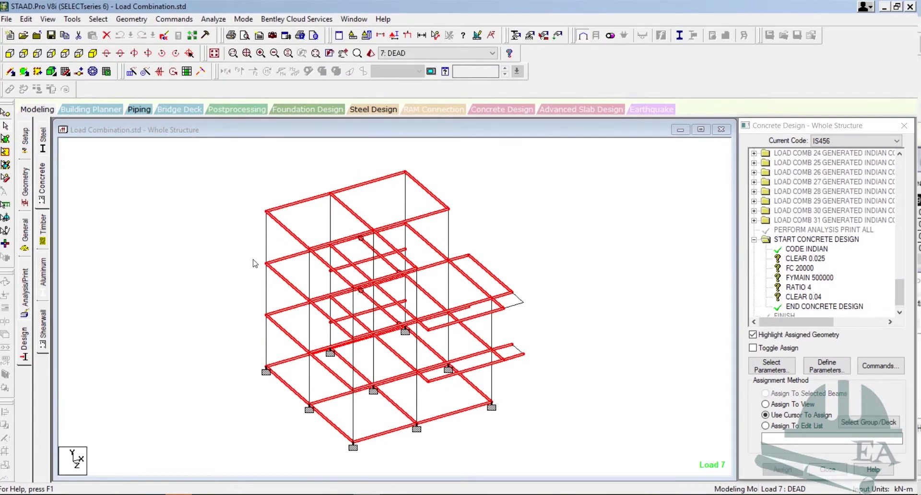
key(ctrl)
click(519, 307)
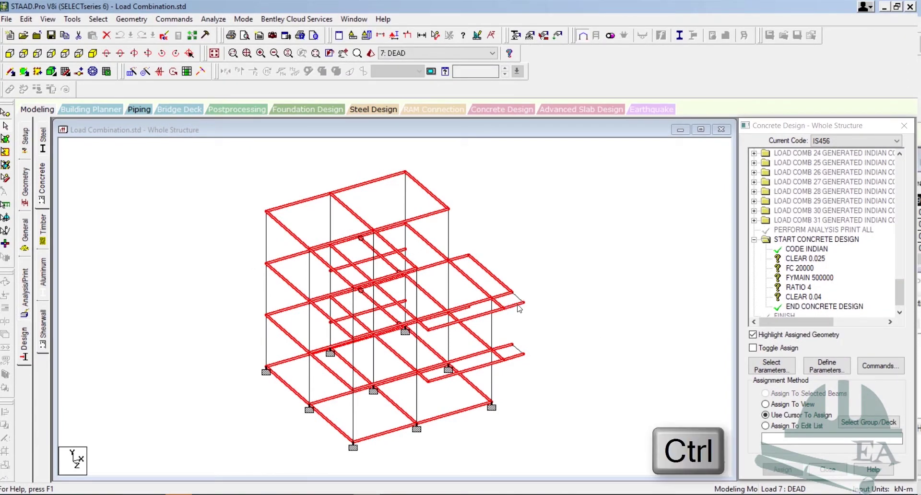
click(521, 354)
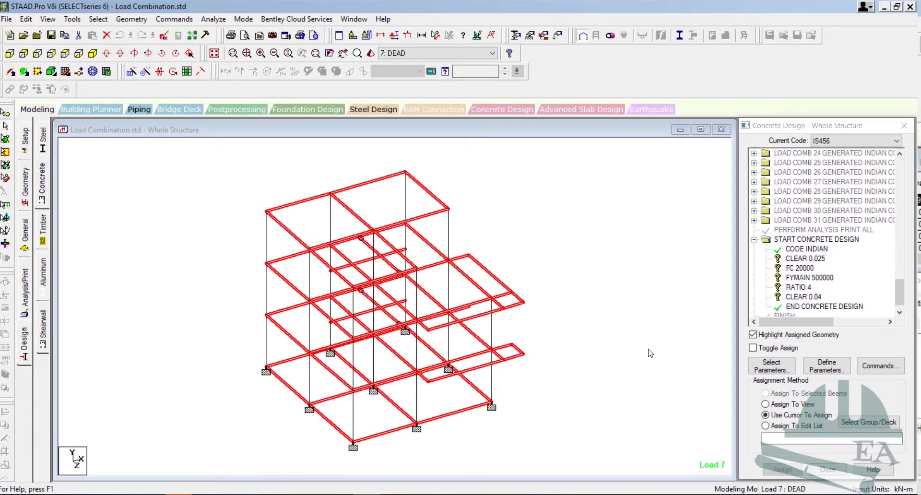
click(805, 259)
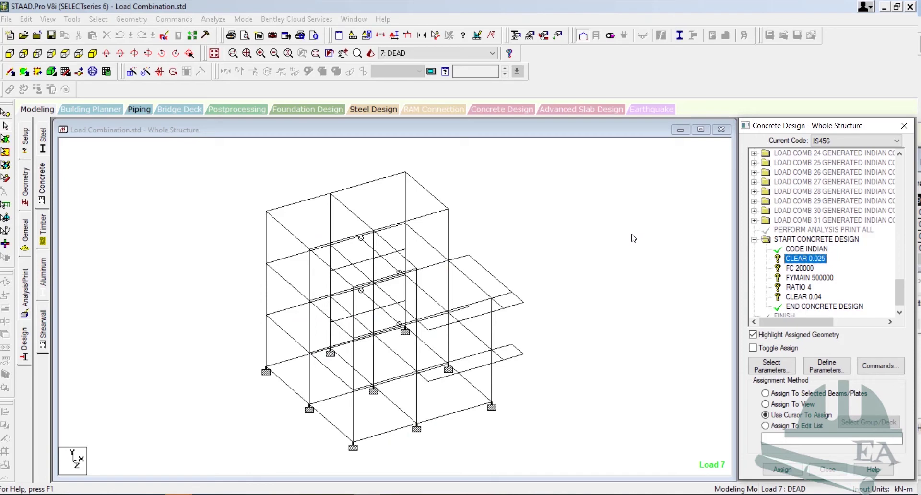
click(580, 231)
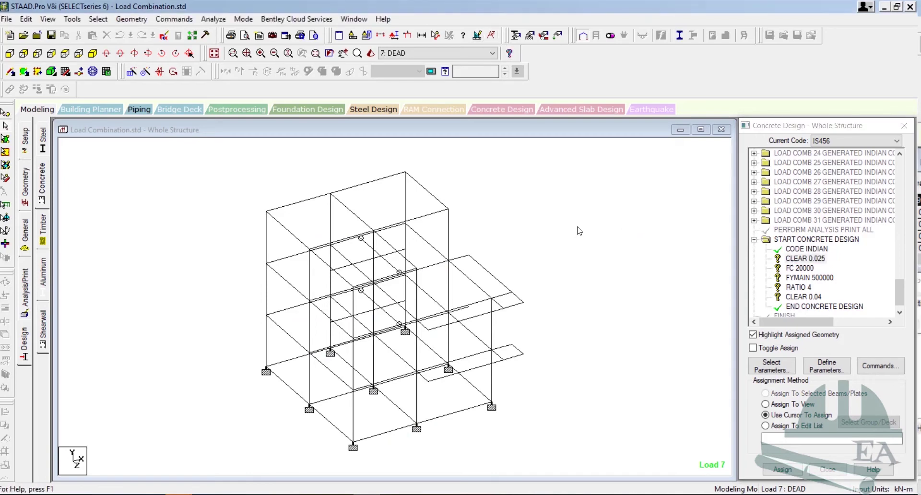
Step: Choose the CLEAR 0.025 parameter and select all beams parallel to X and Z plus the remaining overhang edge beams
click(822, 259)
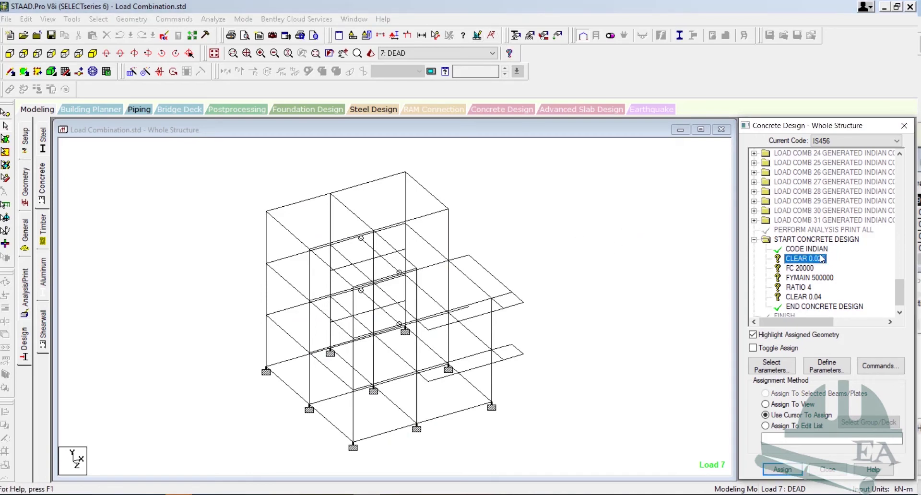
click(93, 19)
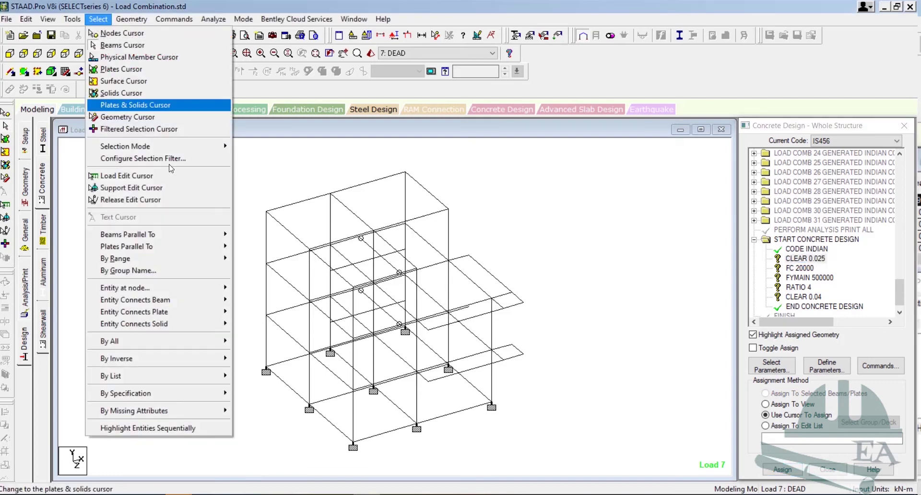
mouse_move(186, 232)
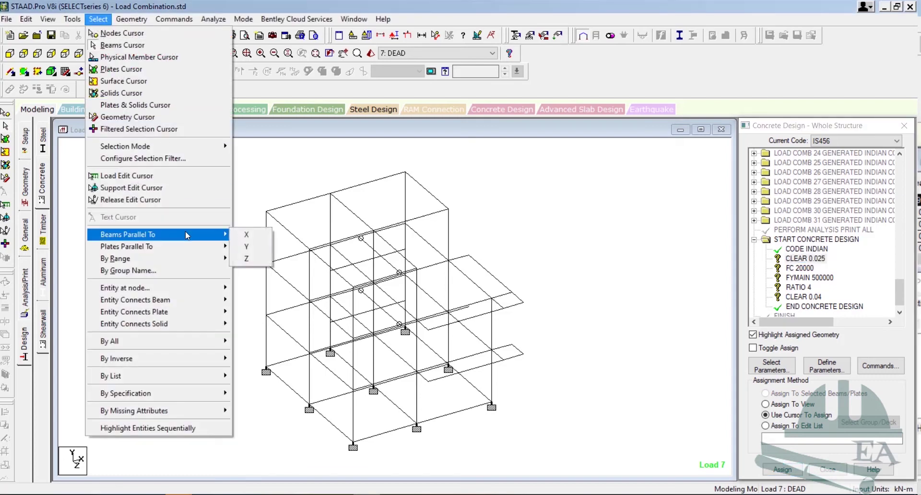
click(245, 234)
click(98, 18)
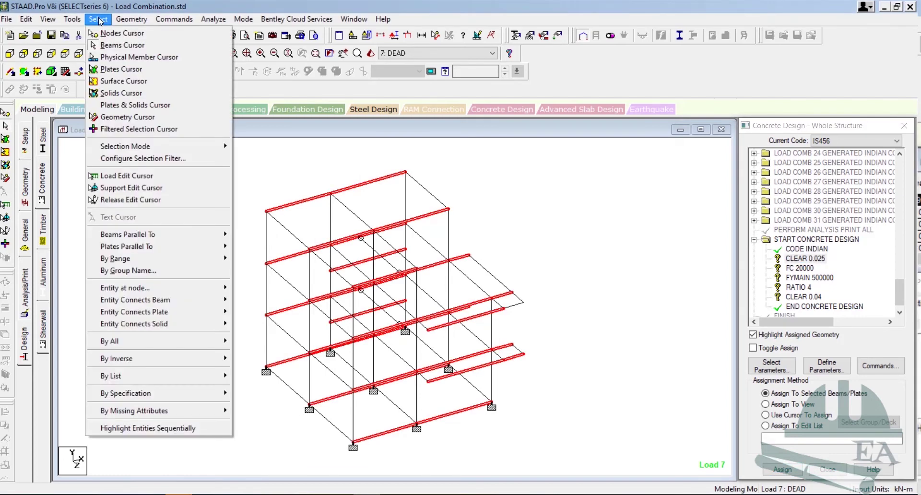
mouse_move(174, 233)
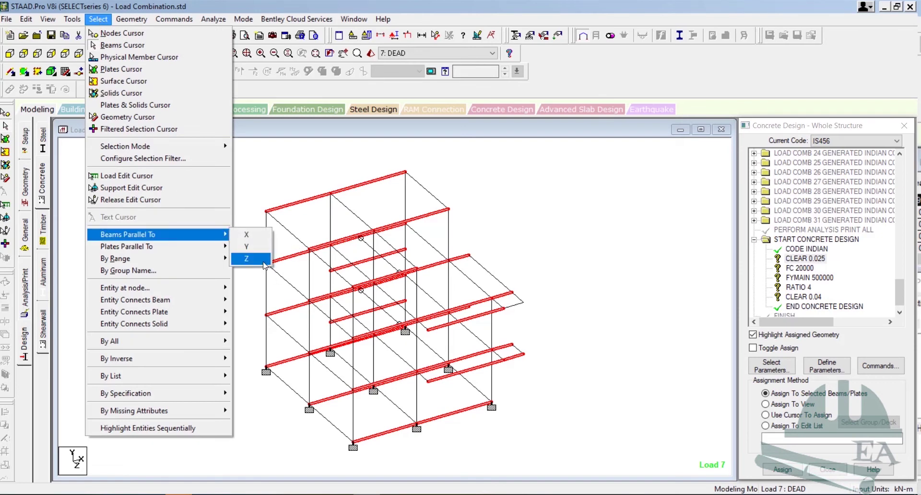
click(246, 258)
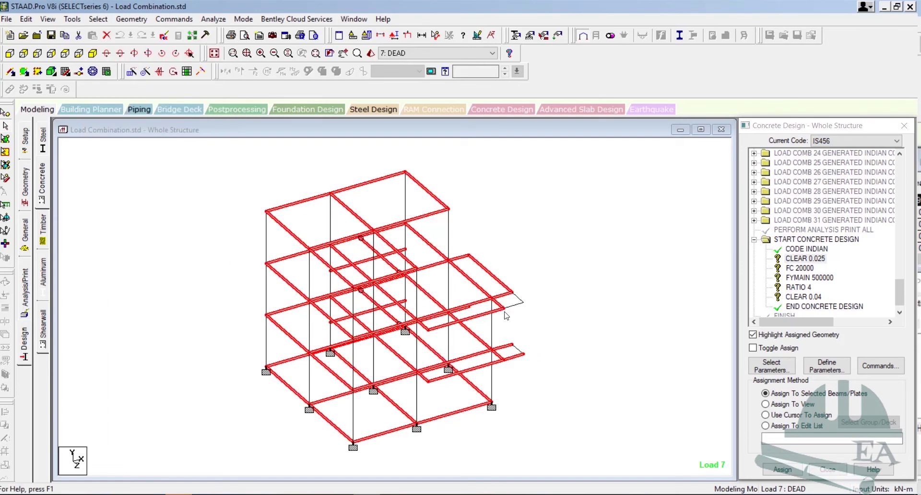
ctrl+click(518, 299)
ctrl+click(504, 346)
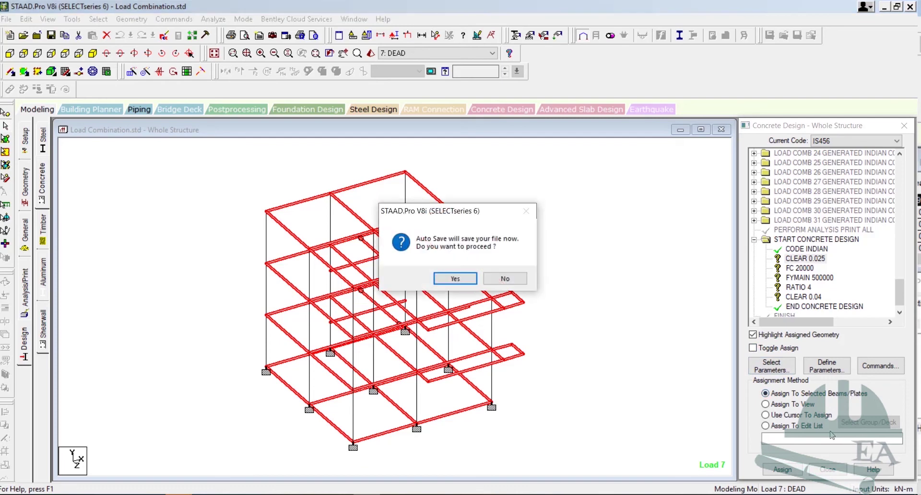
Step: Accept the automatic save of the model and assign the CLEAR 0.025 parameter to the selected beams
click(455, 278)
click(390, 267)
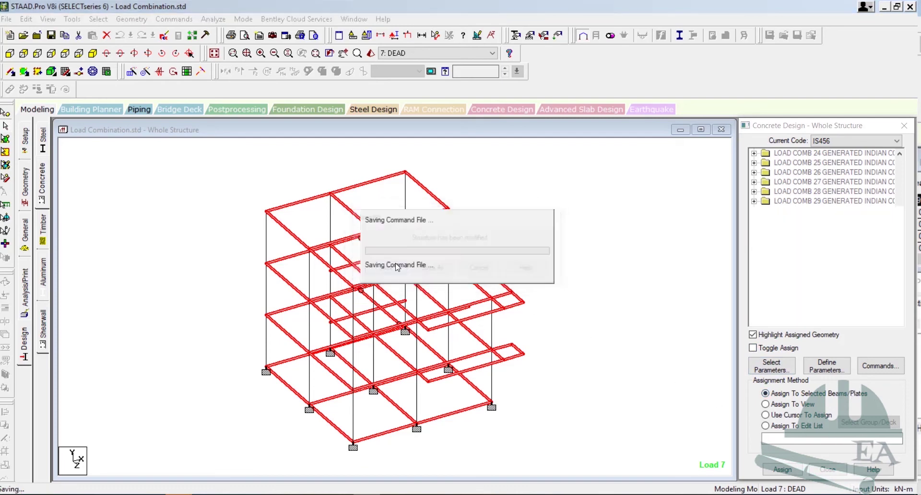
click(905, 250)
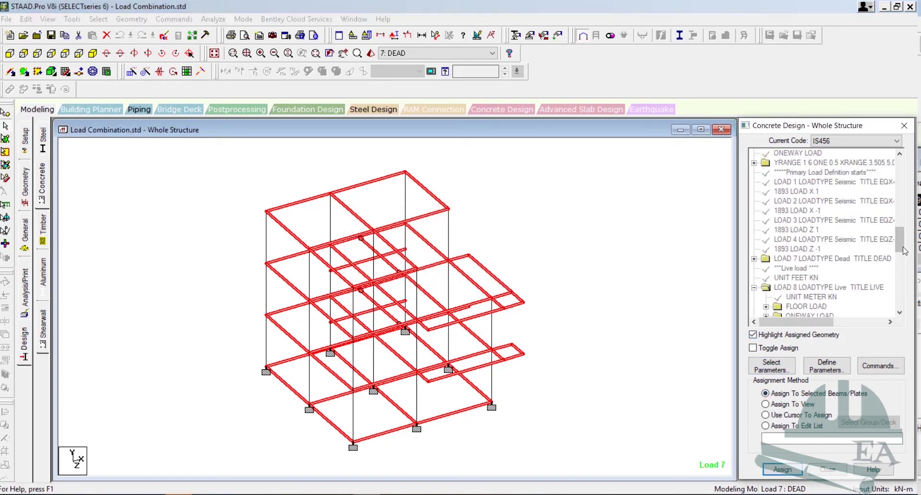
drag(900, 254, 901, 310)
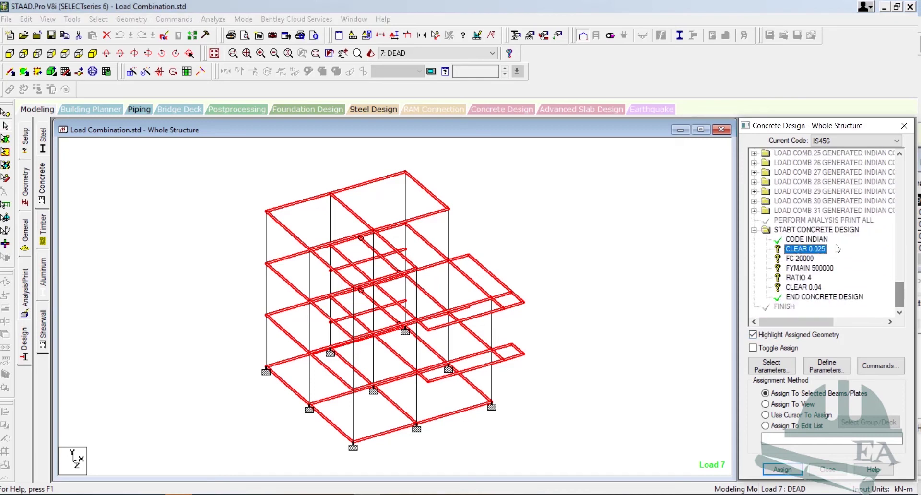
click(781, 470)
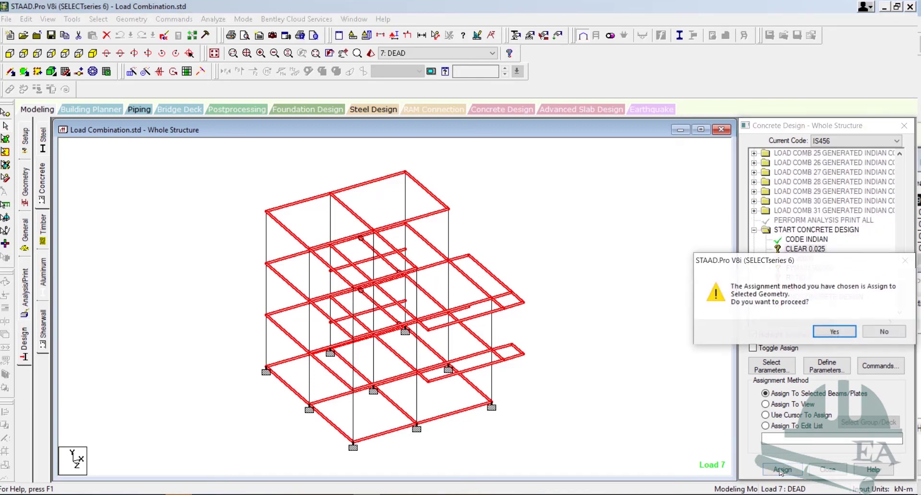
click(838, 332)
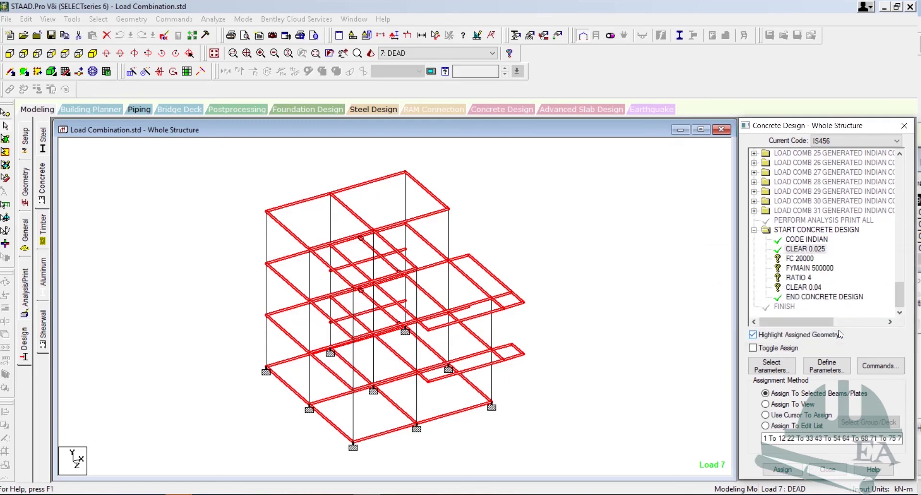
Step: Assign the CLEAR 0.04 parameter to all columns, selected as the members parallel to Y, and clear the selection
click(808, 288)
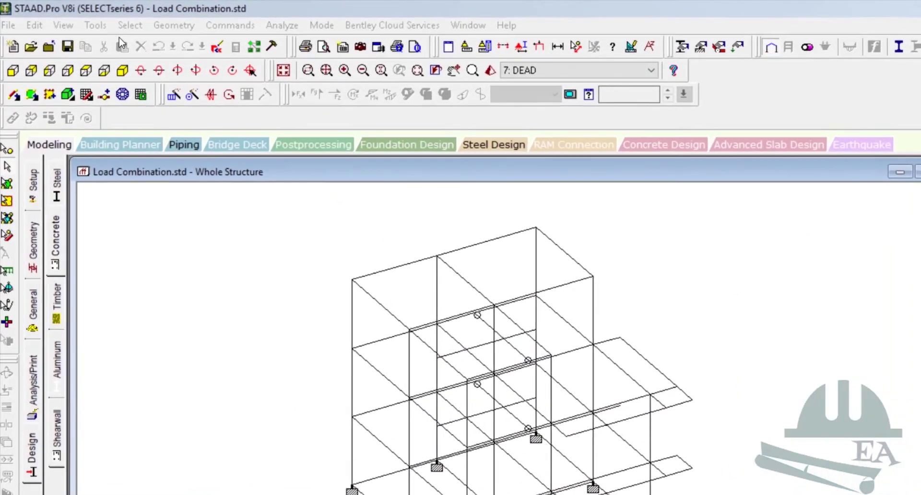
click(96, 21)
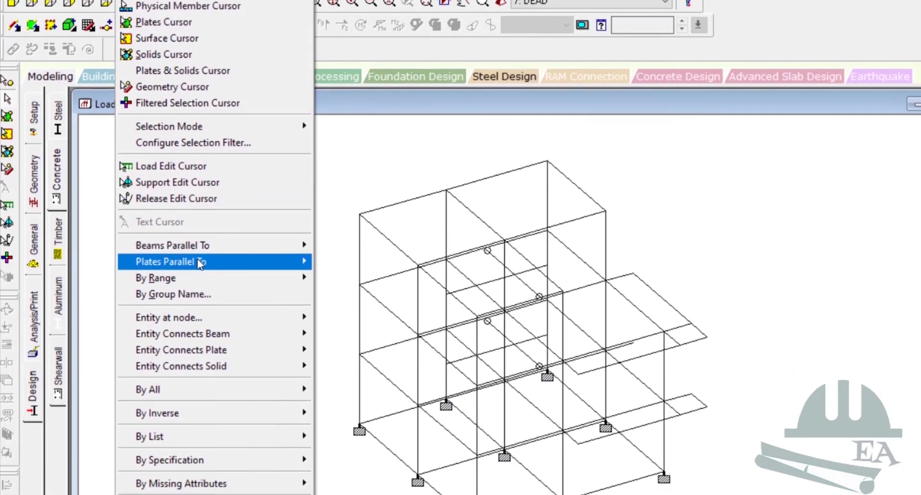
mouse_move(199, 332)
mouse_move(200, 192)
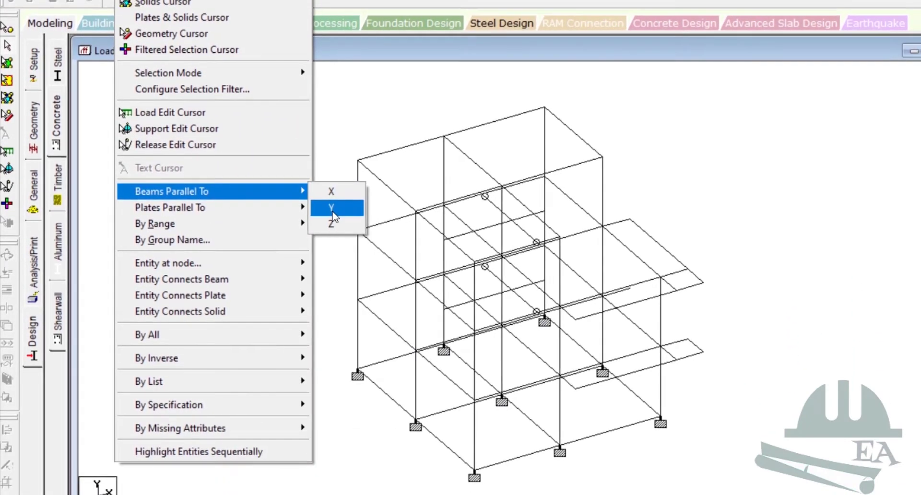
click(333, 213)
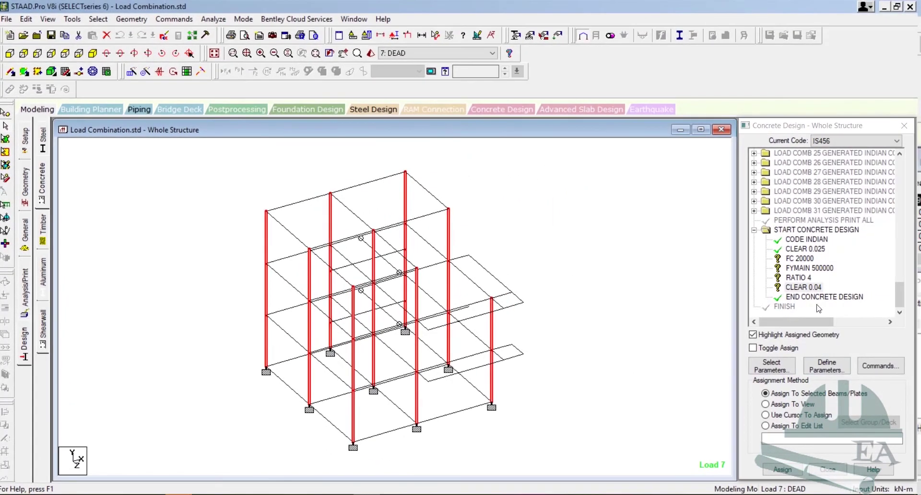
click(785, 474)
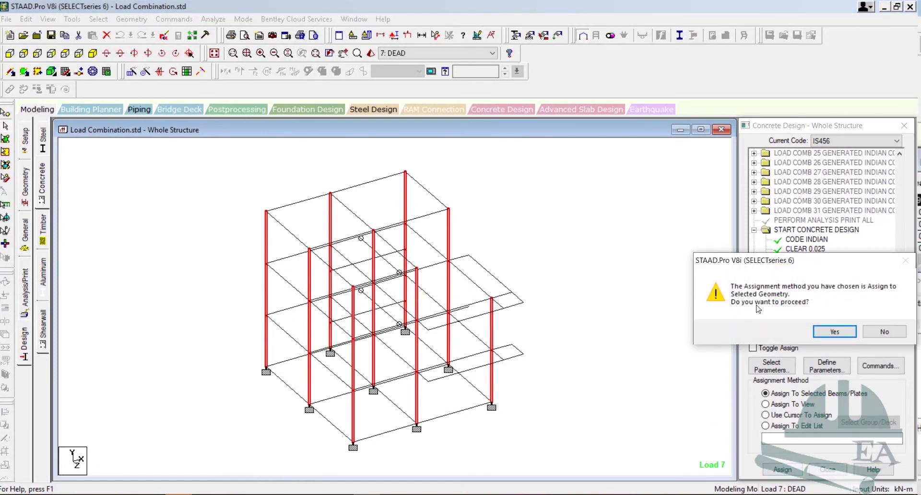
click(835, 333)
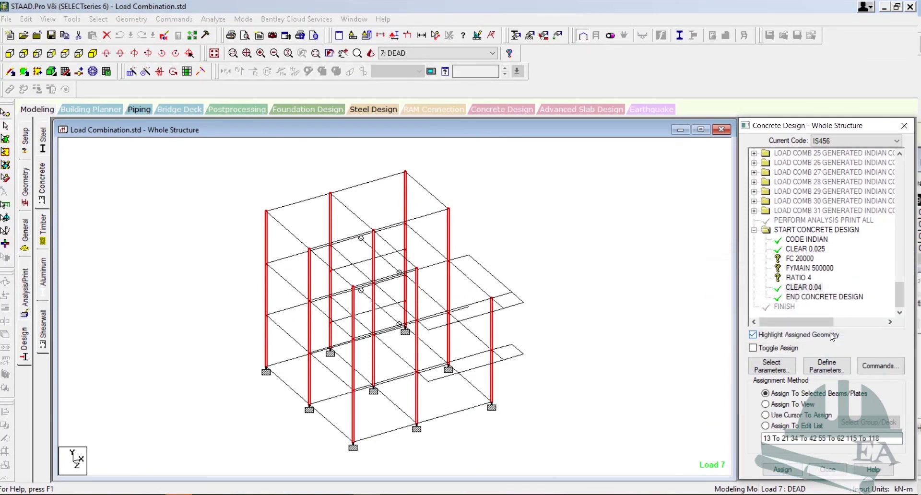
click(597, 312)
Step: Assign the FC 20000 concrete strength parameter to every member in the view
click(799, 259)
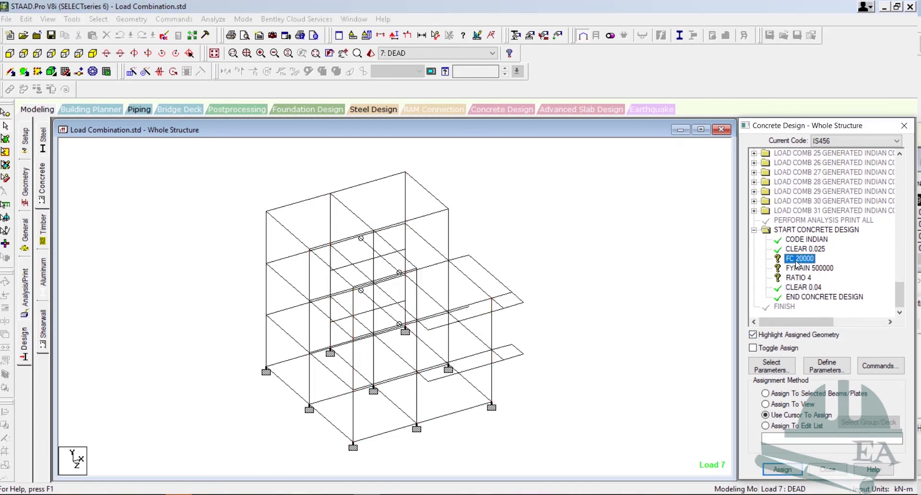
click(795, 406)
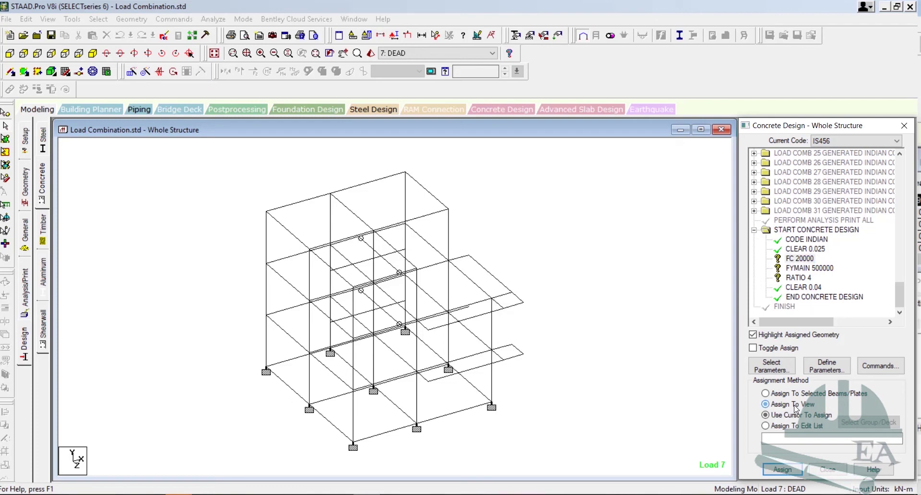
click(776, 470)
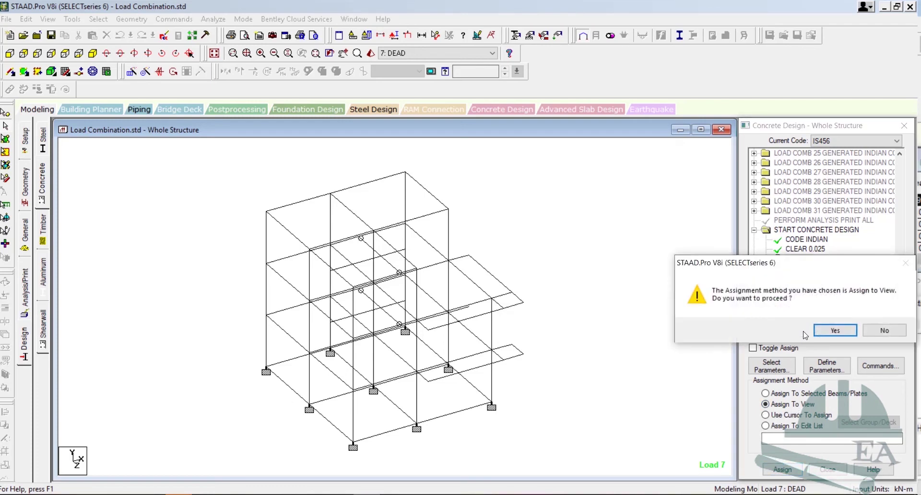
click(822, 332)
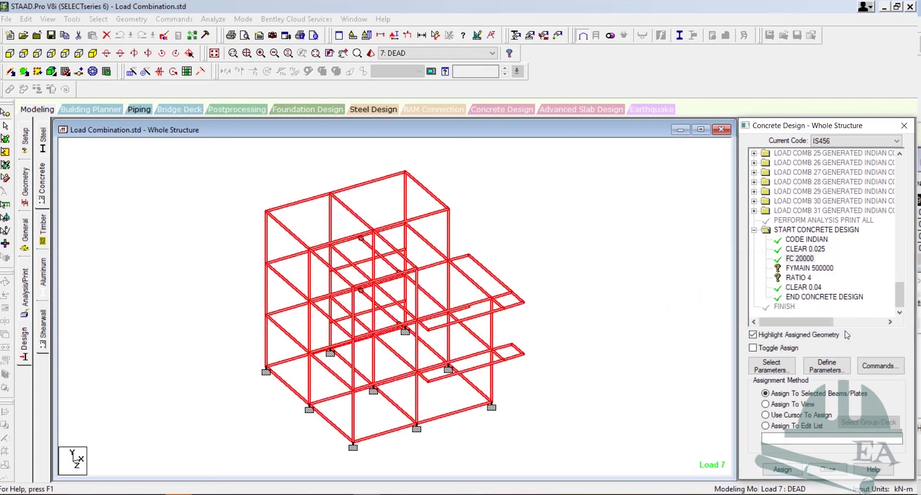
Step: Assign the FYMAIN 500000 main reinforcement parameter to every member in the view
click(810, 269)
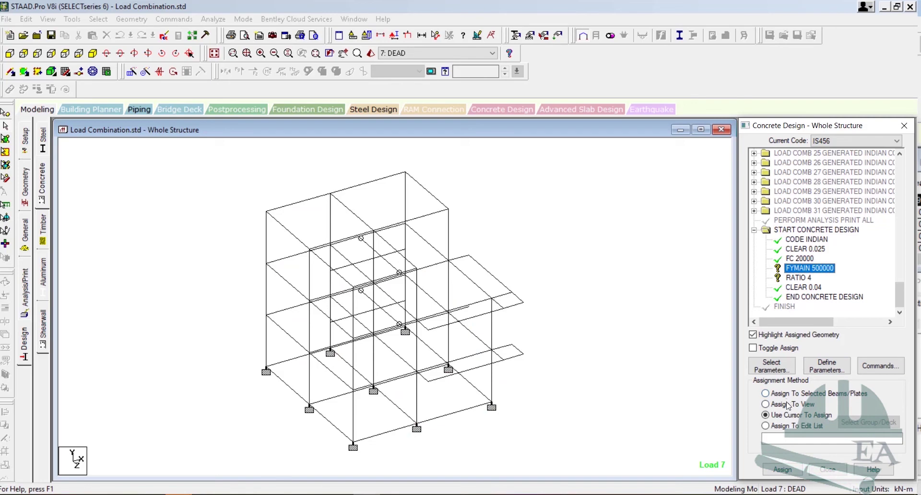
click(766, 405)
click(783, 470)
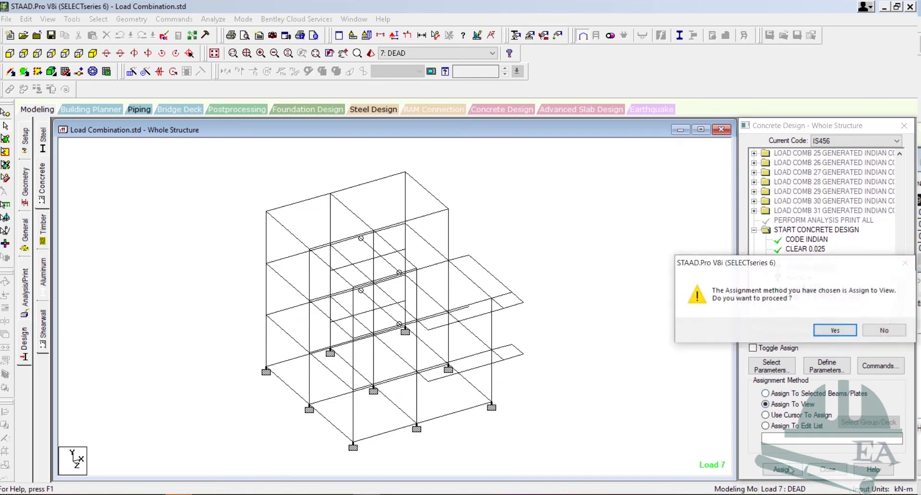
click(835, 331)
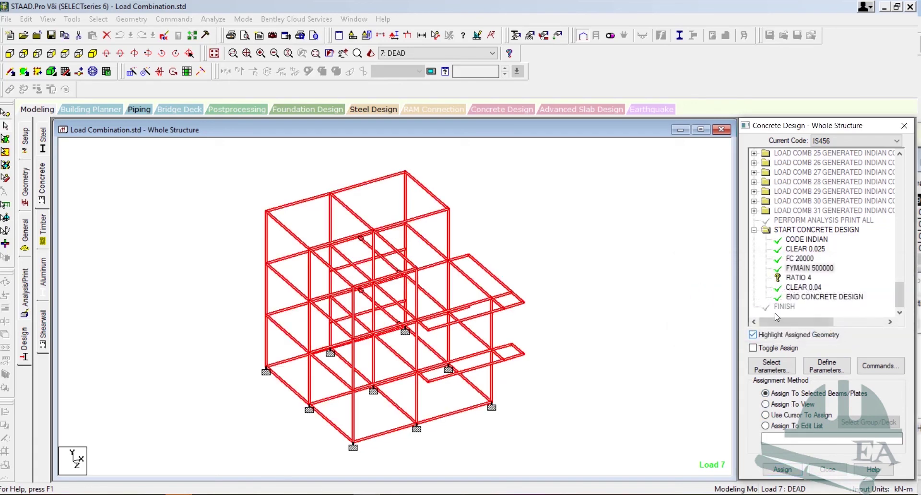
Step: Assign the RATIO 4 parameter to all columns, selected as the members parallel to Y, and clear the selection
click(794, 278)
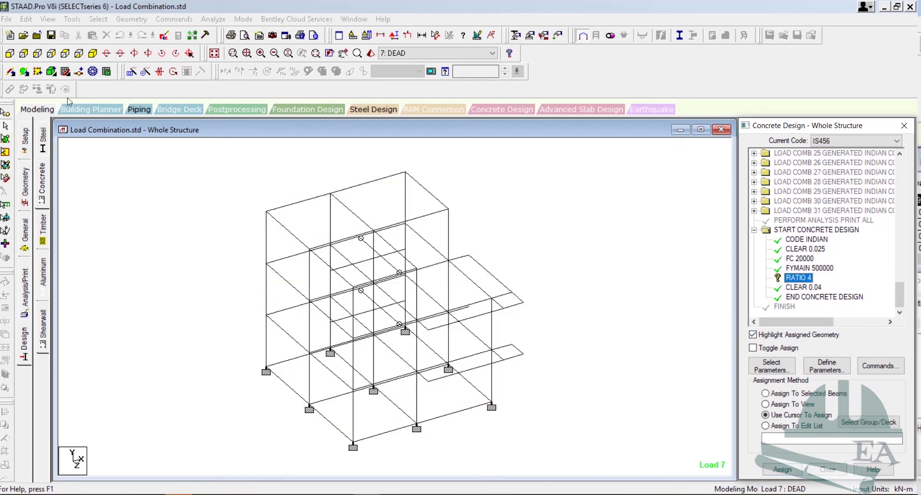
click(99, 19)
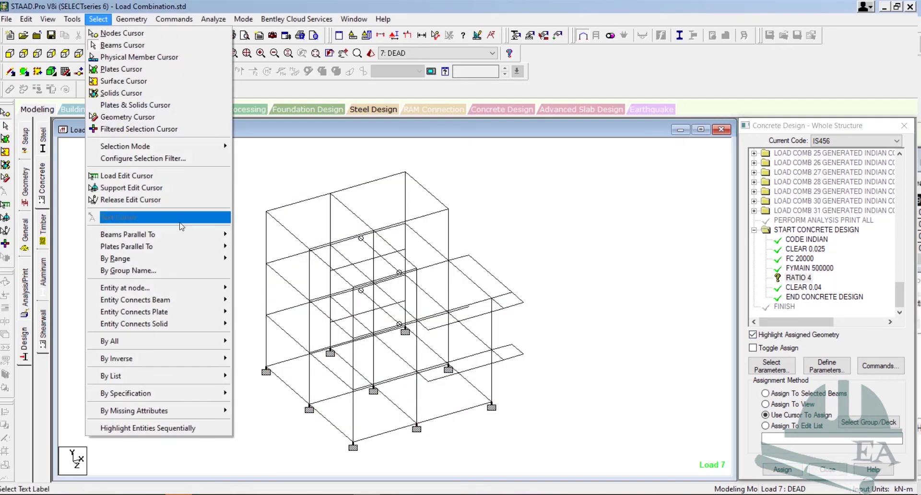
mouse_move(174, 232)
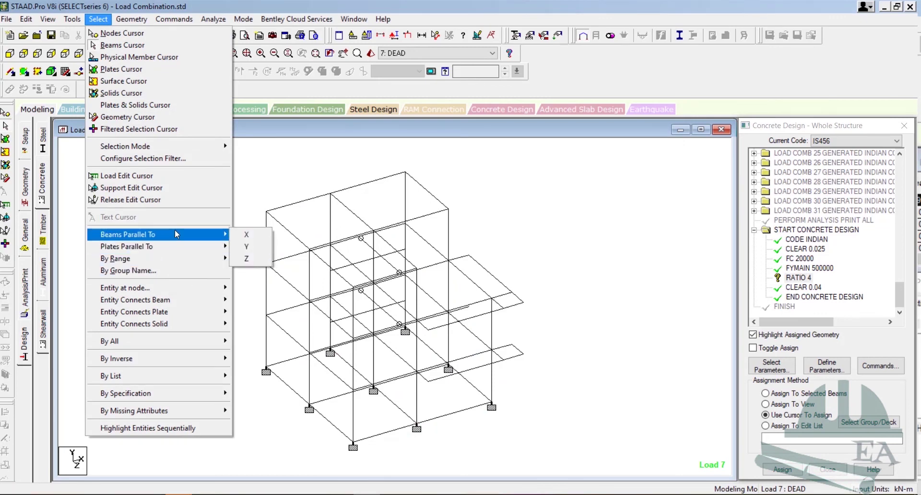
click(261, 247)
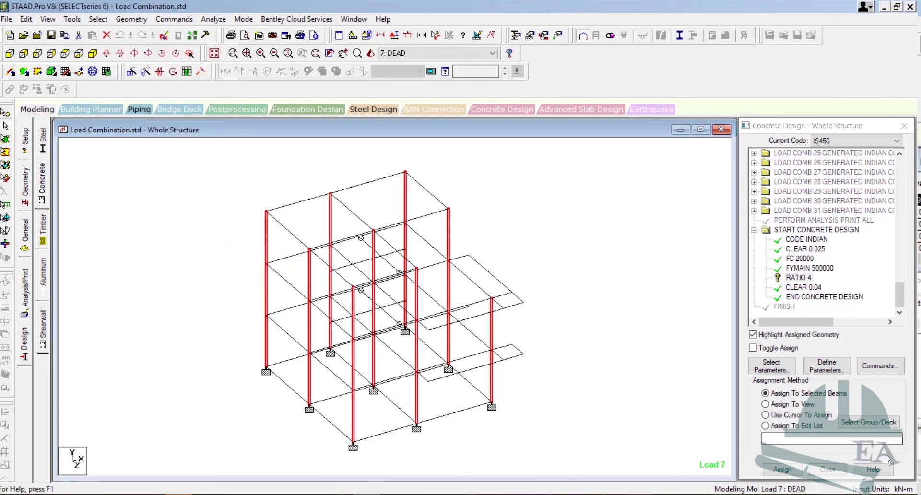
click(784, 470)
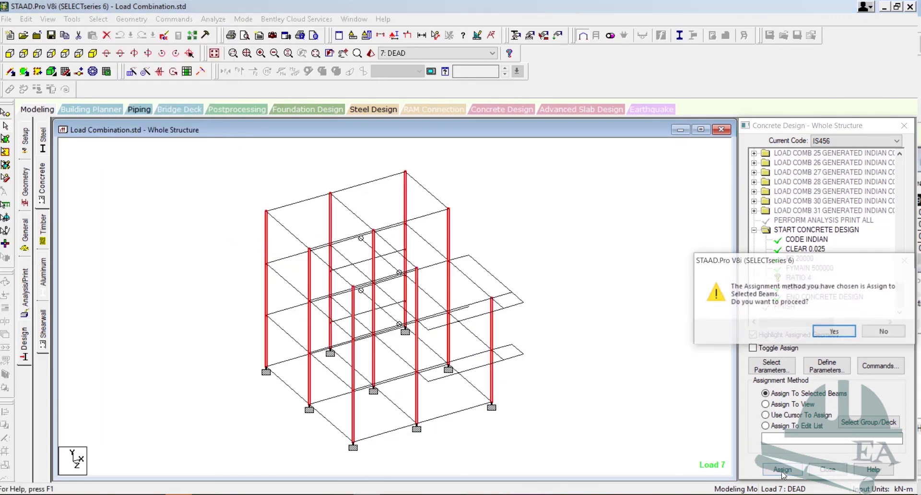
click(830, 331)
click(683, 314)
Step: Define an FYSEC design parameter with a shear reinforcement yield strength of 500000 kN/m2
click(828, 369)
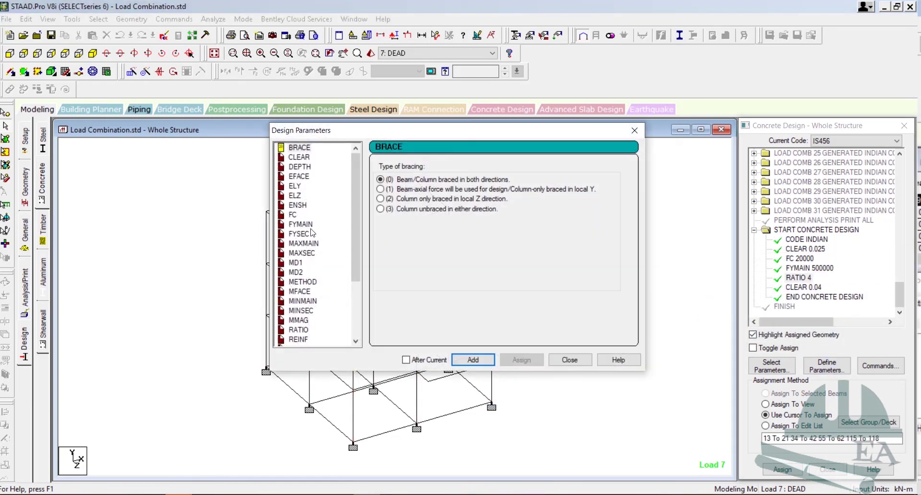
click(300, 235)
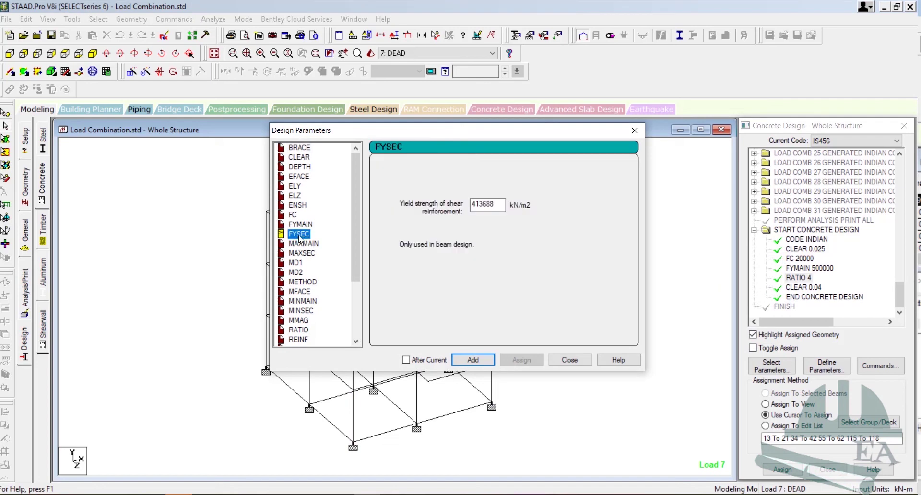
double_click(497, 201)
text(500000)
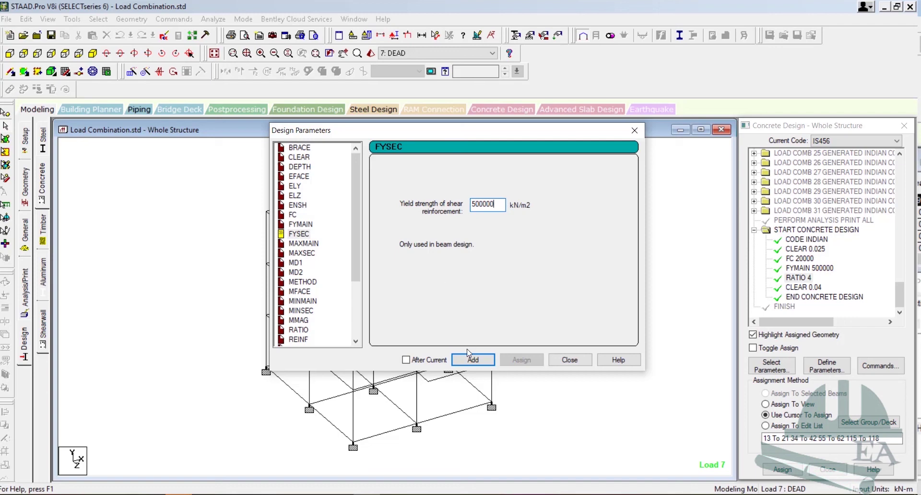
click(473, 360)
click(570, 360)
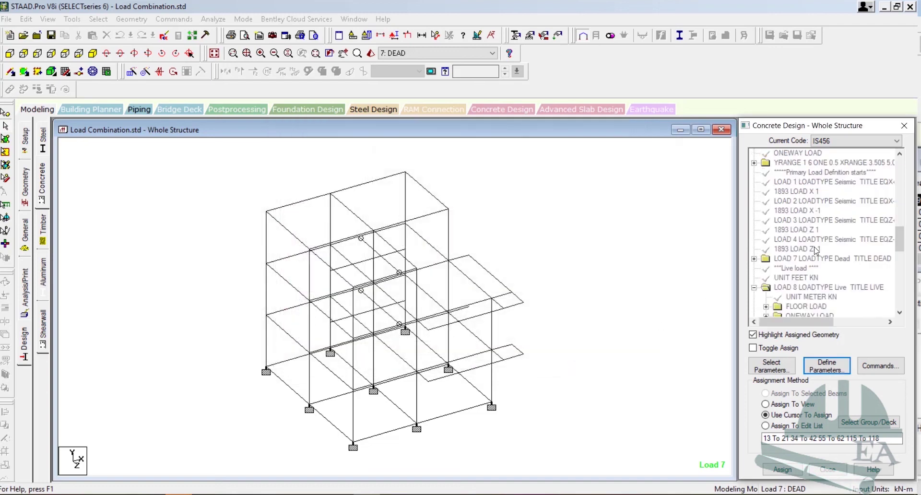
Step: Assign the FYSEC 500000 shear reinforcement parameter to every member in the view
drag(902, 249, 915, 318)
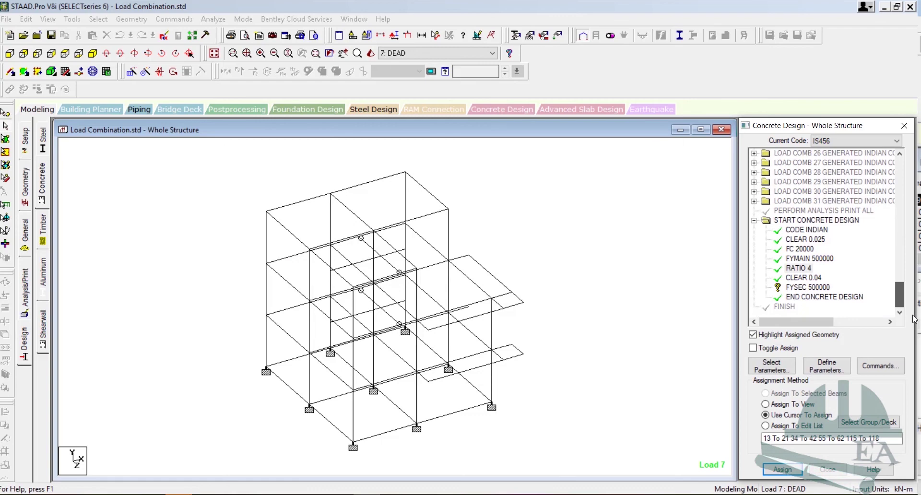
click(802, 288)
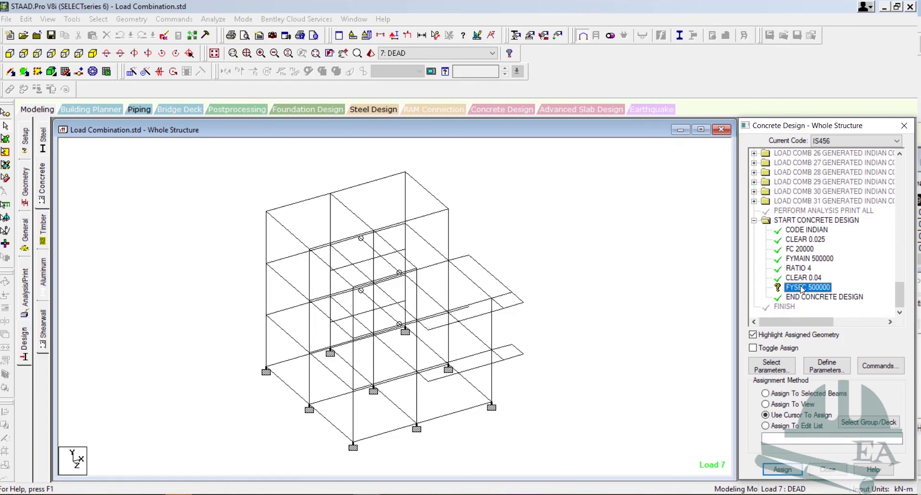
click(793, 408)
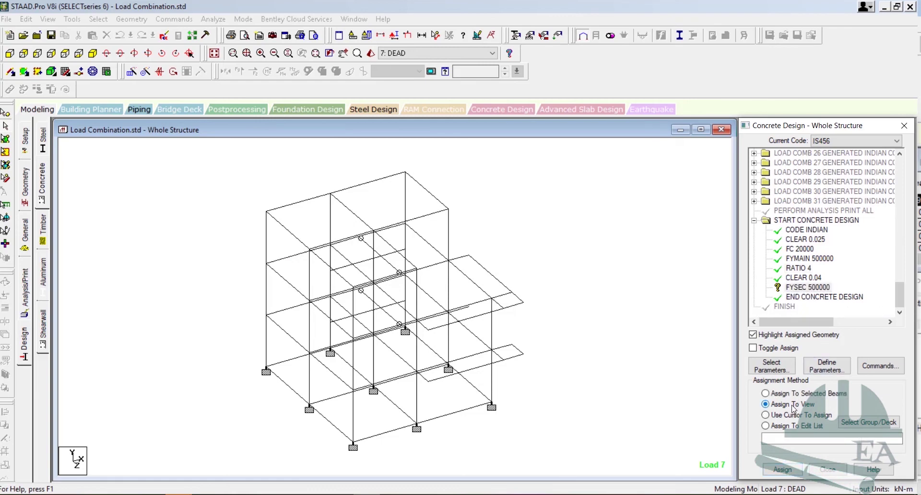
click(783, 470)
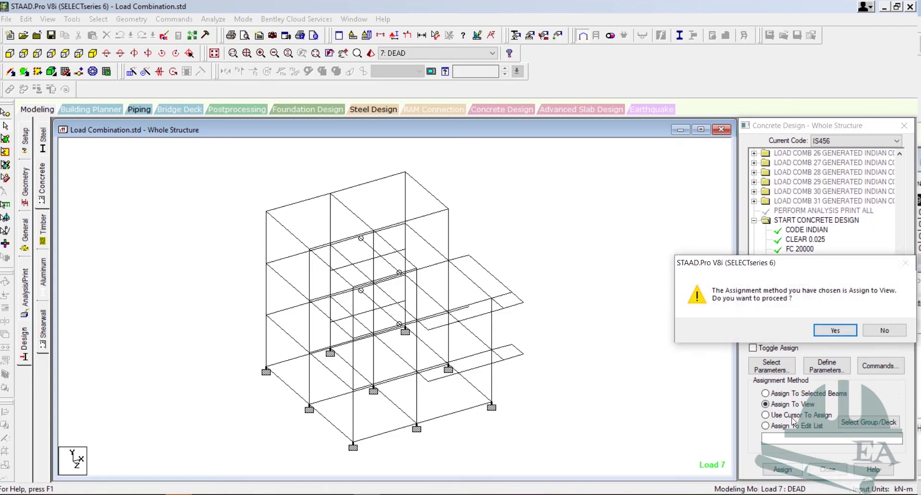
click(835, 330)
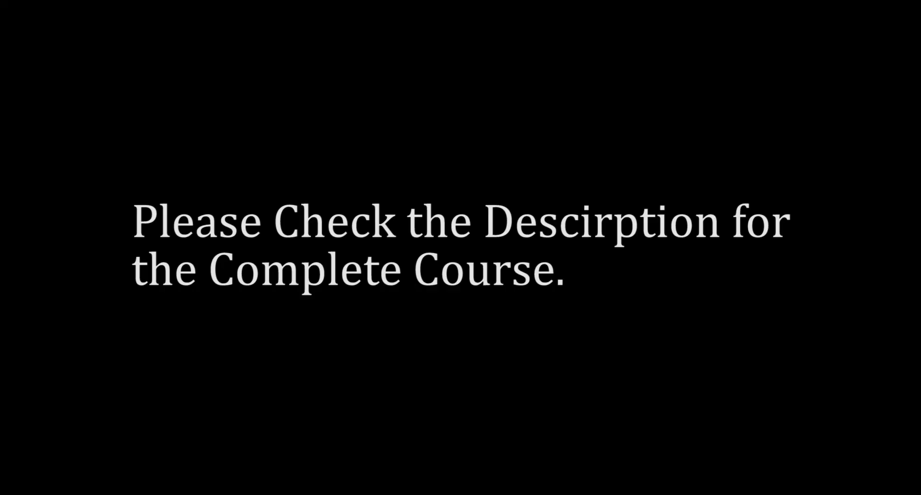